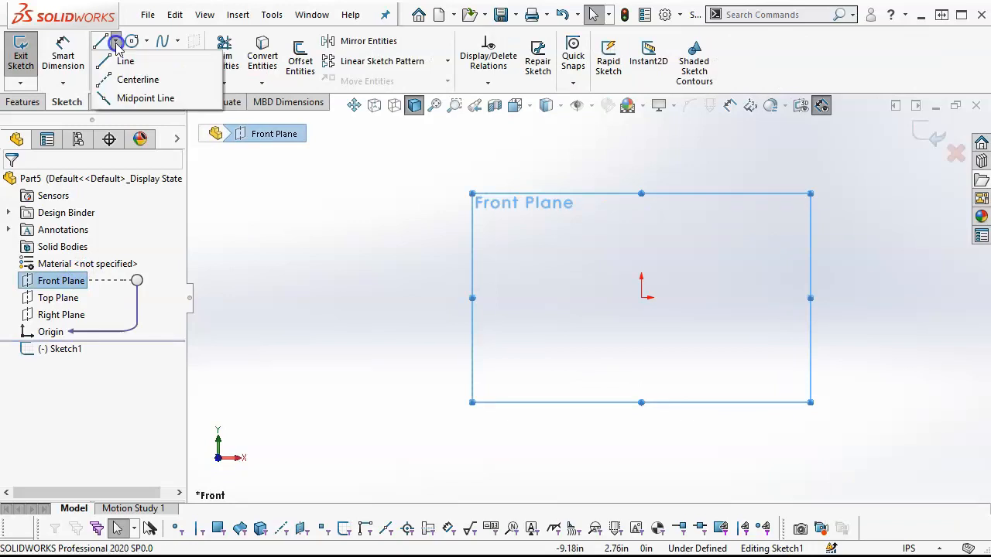
Sketch an infinite vertical construction centerline through the origin on the Front Plane
{"action": "left_click", "coordinate": [134, 77]}
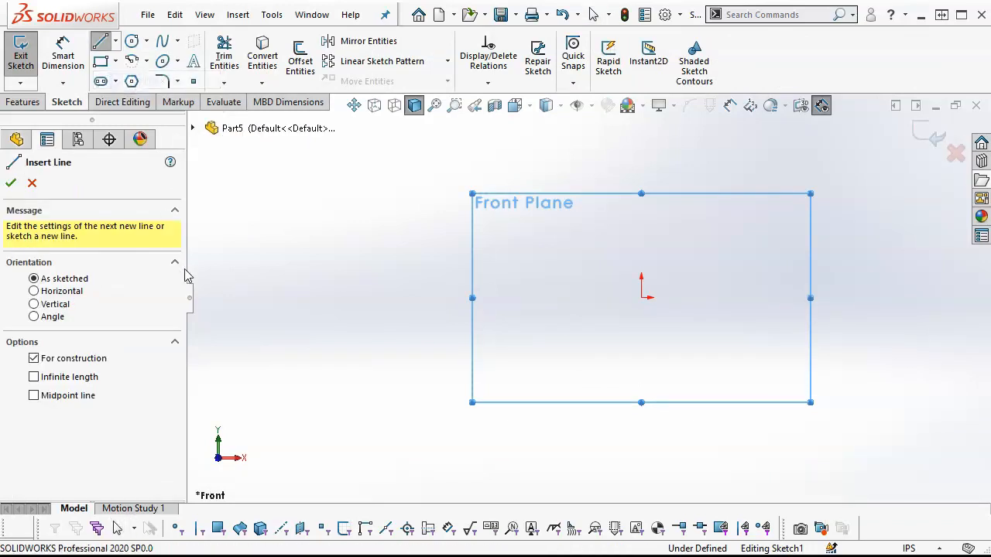
{"action": "left_click", "coordinate": [68, 377]}
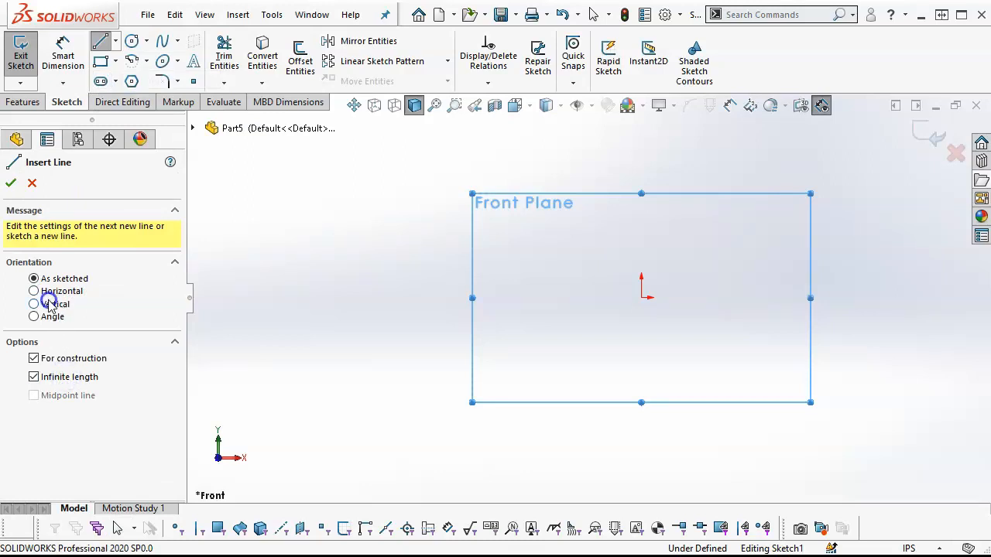
{"action": "left_click", "coordinate": [48, 304]}
{"action": "left_click", "coordinate": [648, 301]}
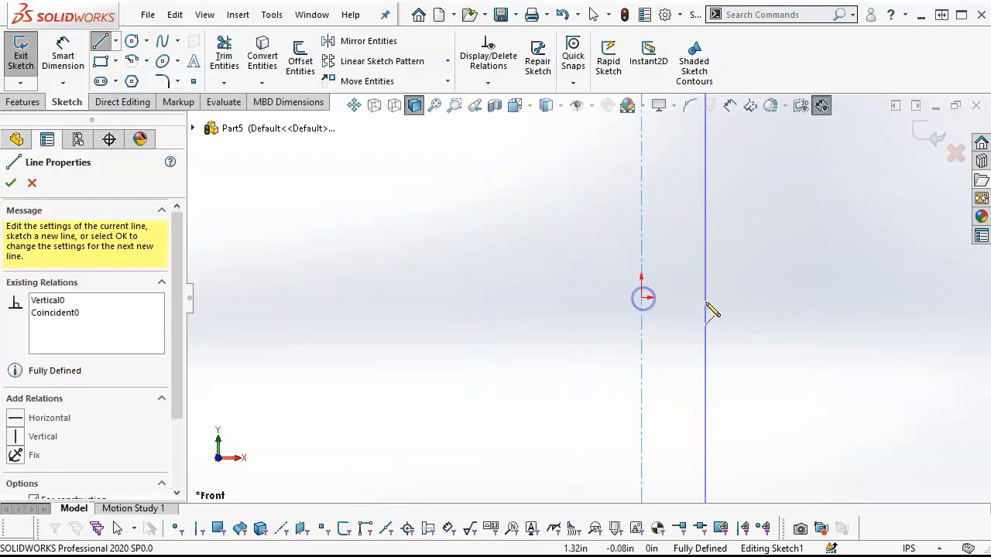
{"action": "left_click", "coordinate": [11, 182]}
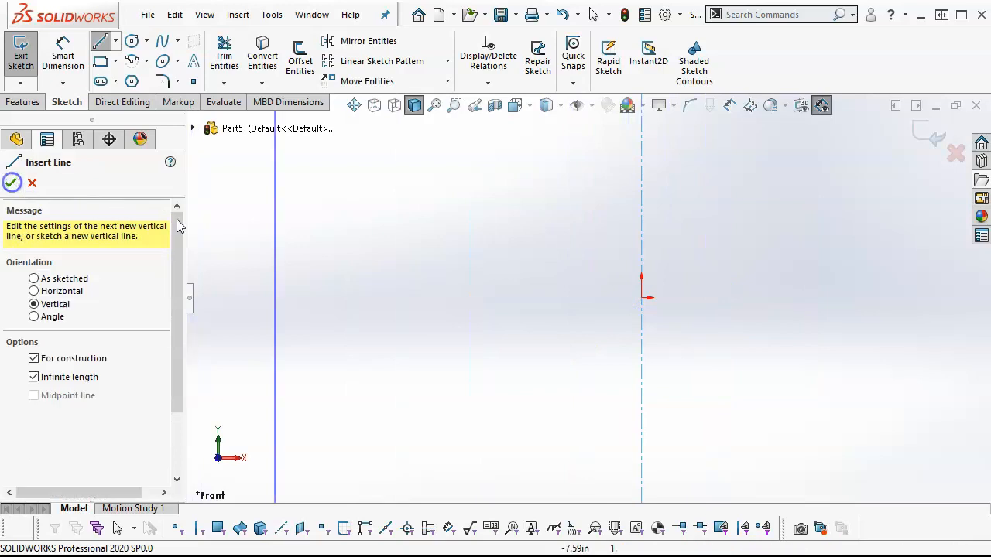
{"action": "left_click", "coordinate": [11, 183]}
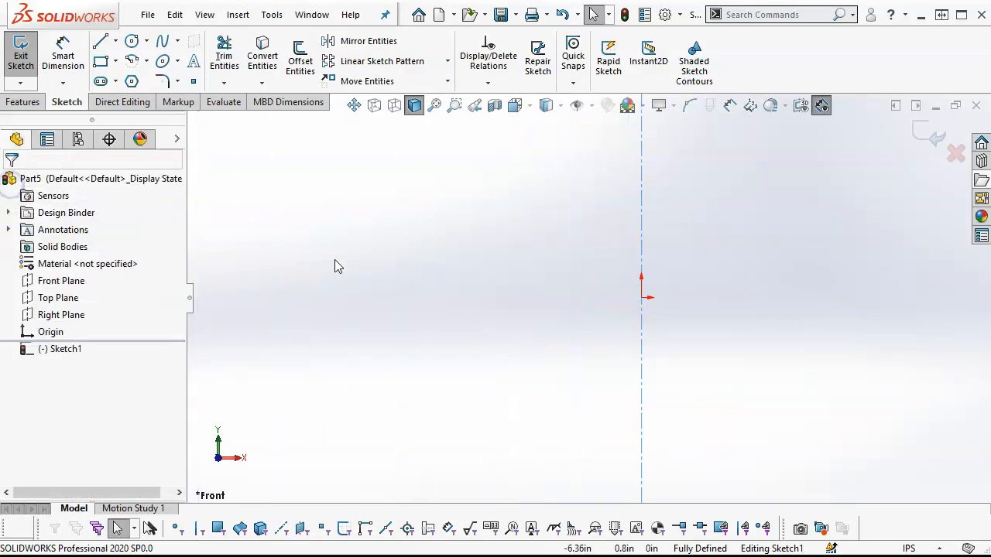
Sketch the base of the half-profile with connected lines from the centerline, stepping down to origin level, with its outer edge about 1.96 in high
{"action": "left_click", "coordinate": [100, 41]}
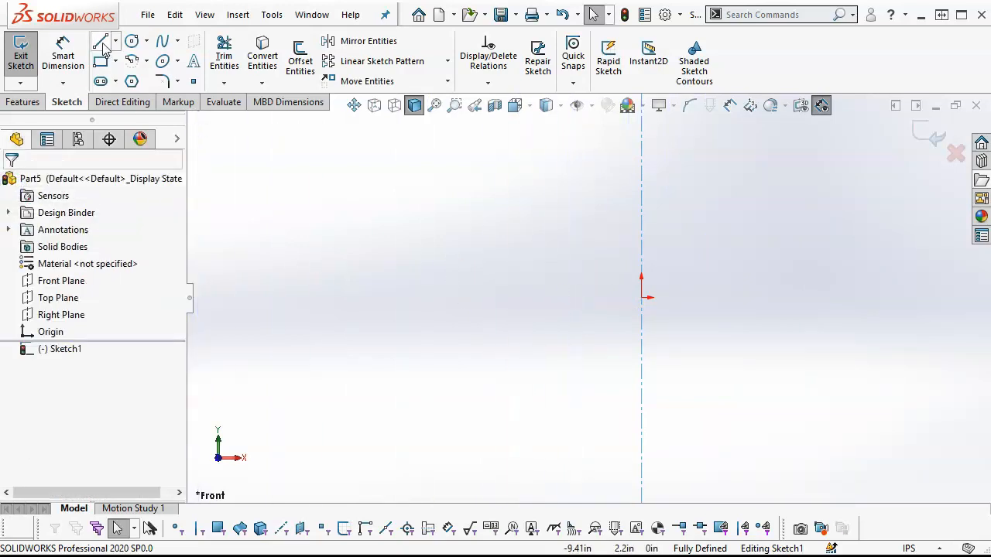
{"action": "left_click", "coordinate": [641, 231]}
{"action": "left_click", "coordinate": [688, 232]}
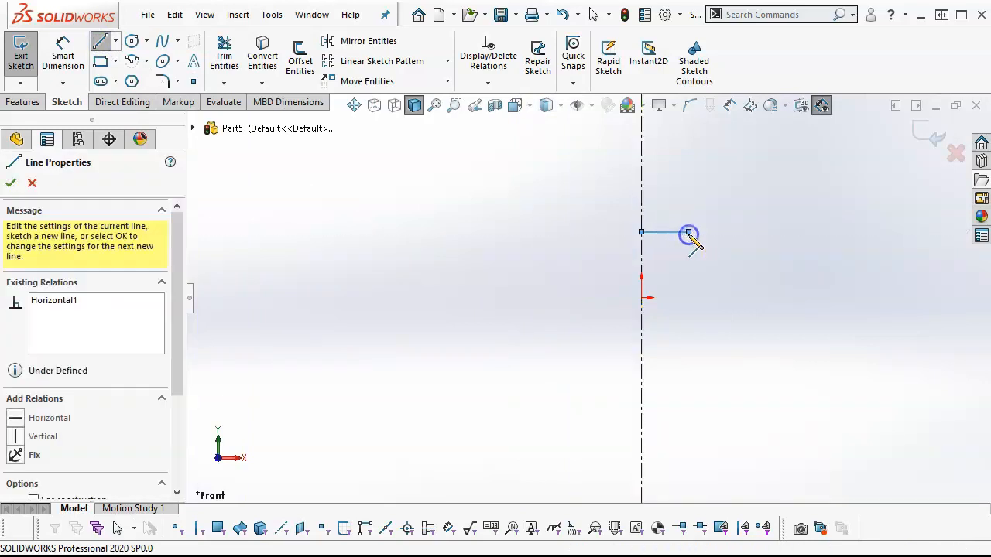
{"action": "left_click", "coordinate": [688, 297]}
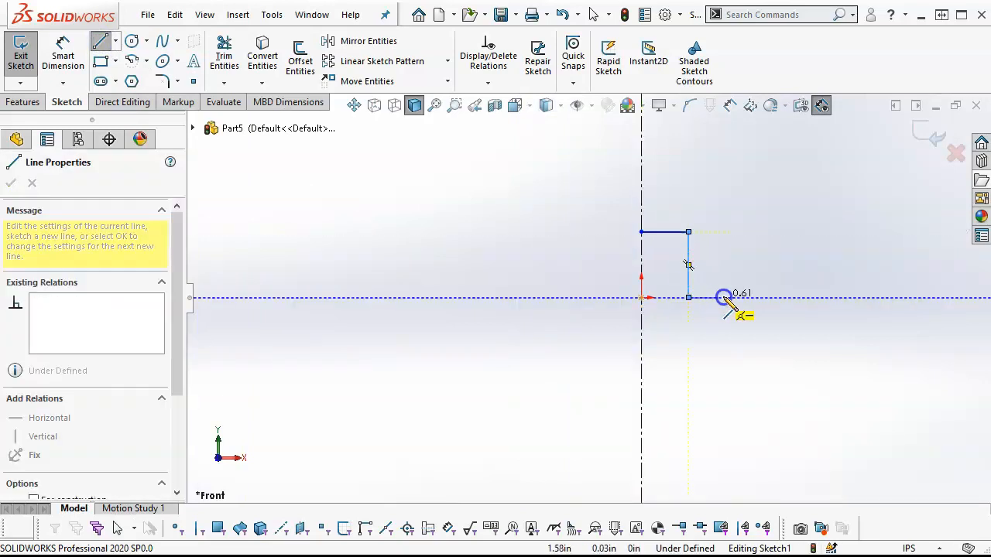
{"action": "left_click", "coordinate": [796, 297]}
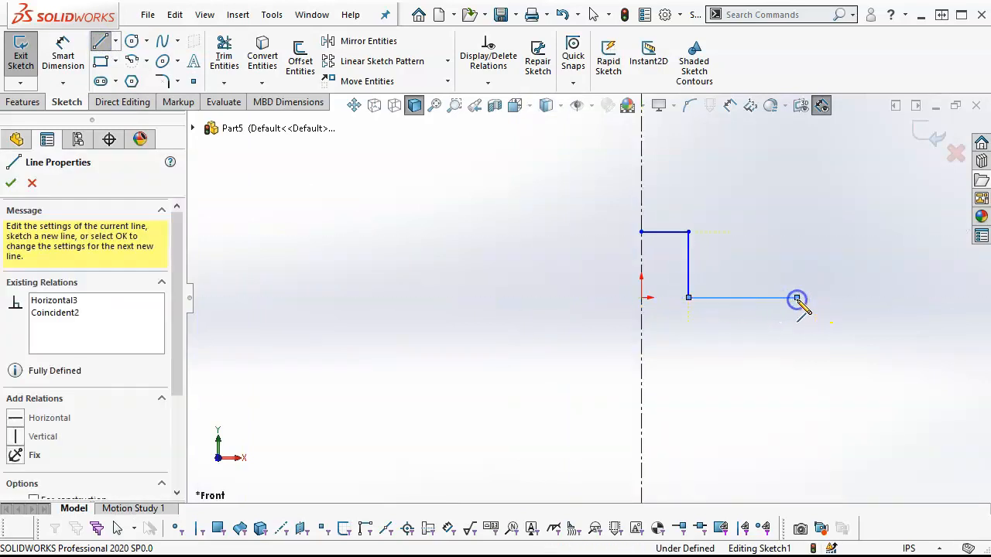
{"action": "left_click", "coordinate": [796, 204]}
{"action": "left_click", "coordinate": [712, 203]}
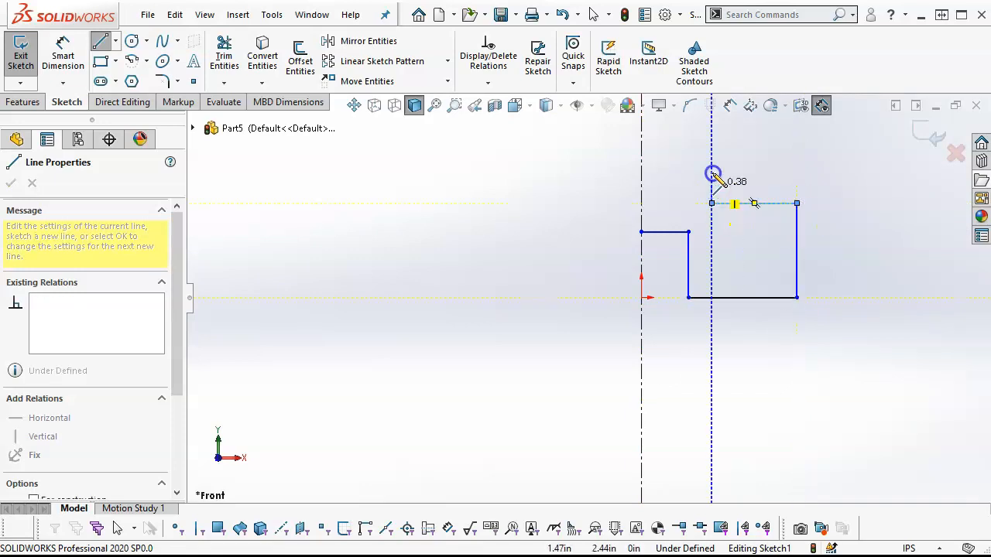
Continue the half-profile with an upright arm about 3.64 in high, stepping down its inner side and ending on the centerline
{"action": "key", "text": "z"}
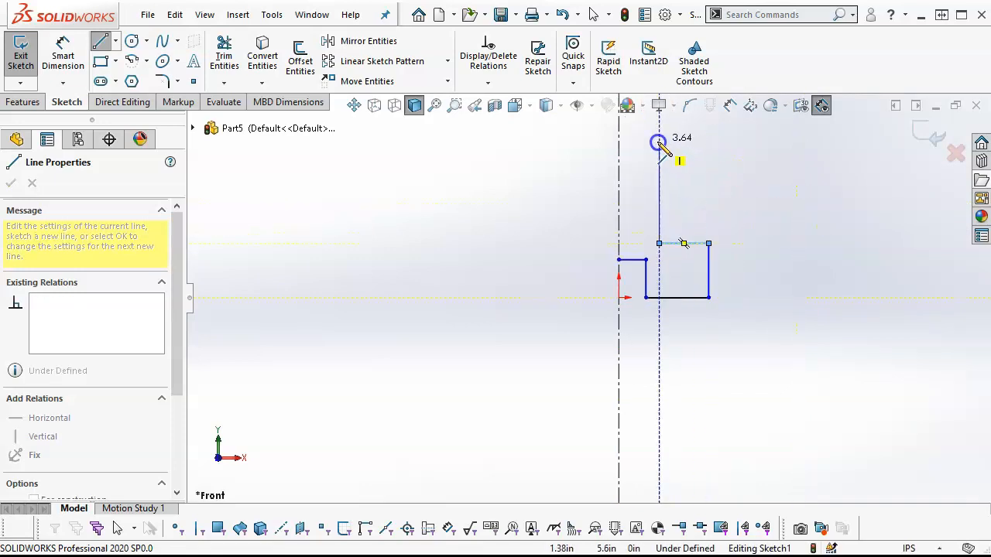
{"action": "left_click", "coordinate": [646, 142]}
{"action": "left_click", "coordinate": [632, 141]}
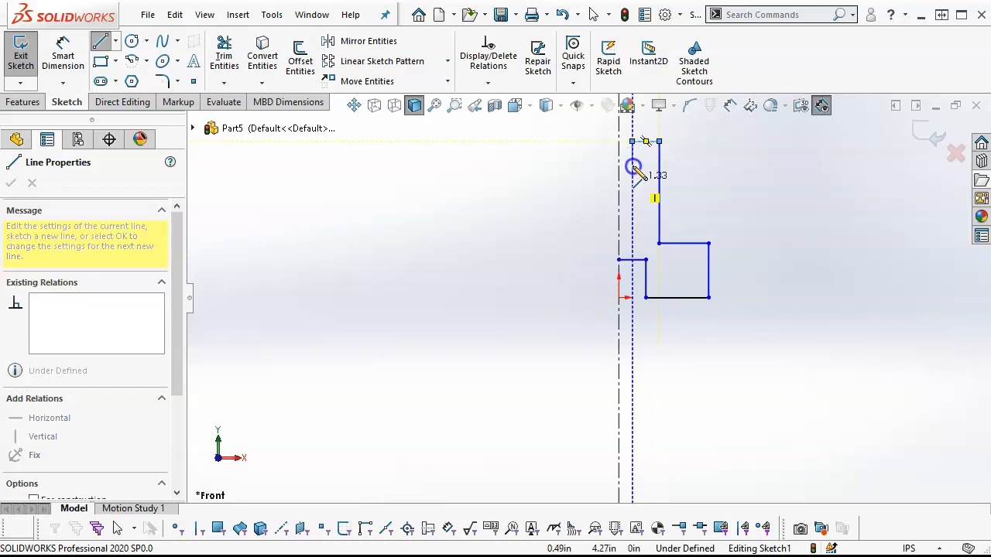
{"action": "left_click", "coordinate": [633, 228]}
{"action": "double_click", "coordinate": [618, 228]}
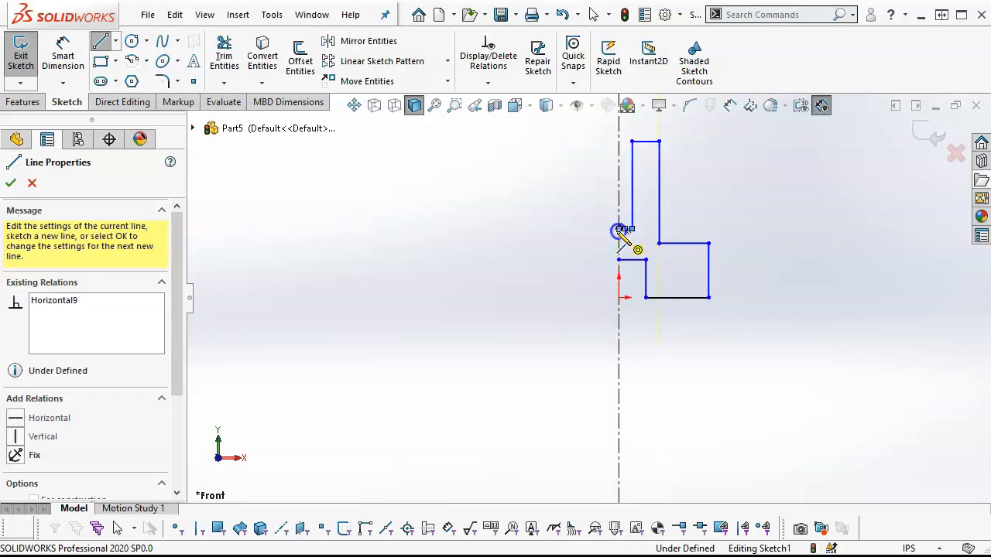
{"action": "right_click", "coordinate": [513, 192]}
{"action": "left_click", "coordinate": [542, 204]}
Mirror the whole half-profile about the vertical centerline
{"action": "scroll", "coordinate": [629, 246], "scroll_direction": "down", "scroll_amount": 1}
{"action": "scroll", "coordinate": [629, 246], "scroll_direction": "up", "scroll_amount": 2}
{"action": "scroll", "coordinate": [615, 214], "scroll_direction": "down", "scroll_amount": 2}
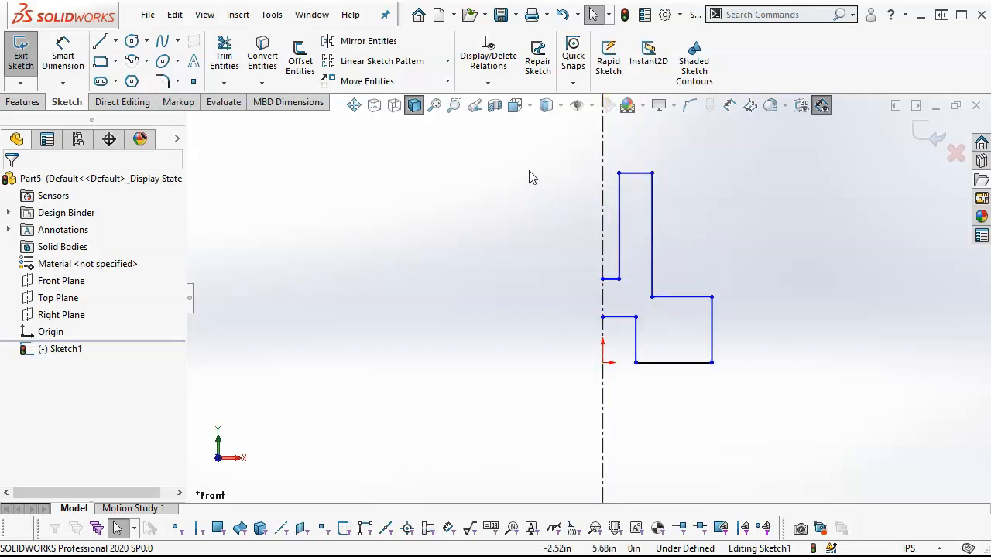
{"action": "mouse_move", "coordinate": [759, 157]}
{"action": "left_mouse_down"}
{"action": "mouse_move", "coordinate": [545, 331]}
{"action": "mouse_move", "coordinate": [517, 415]}
{"action": "left_mouse_up"}
{"action": "key", "text": "Escape"}
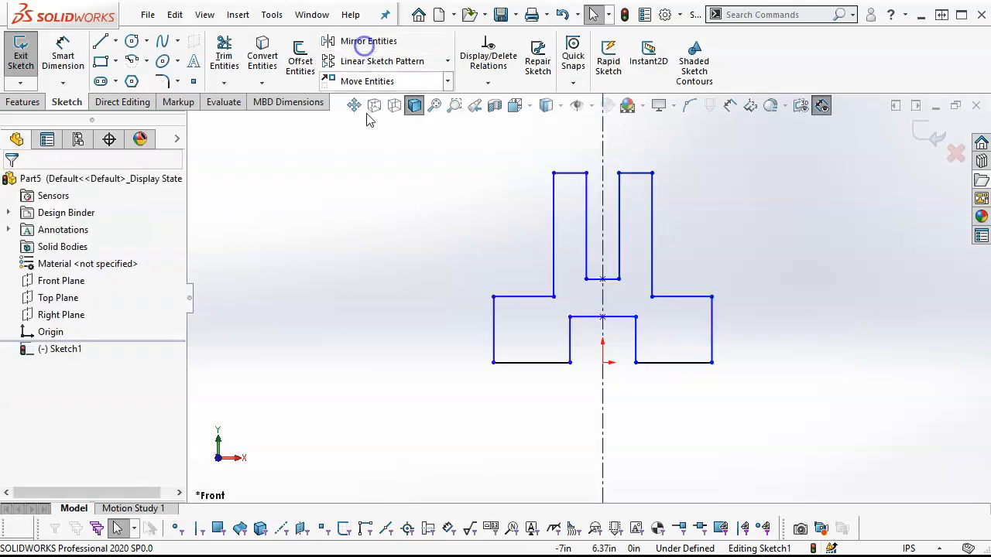
{"action": "left_click", "coordinate": [64, 56]}
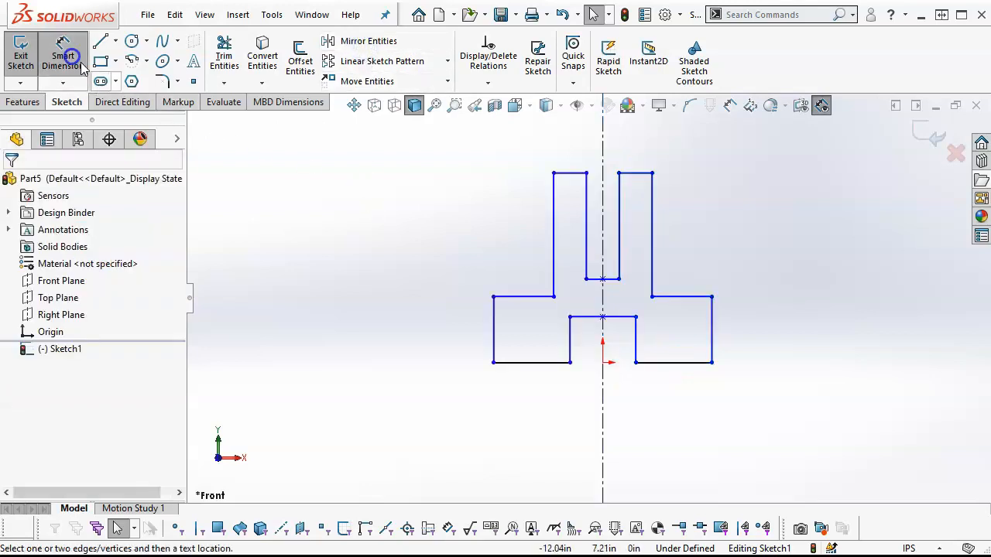
{"action": "left_click", "coordinate": [712, 334]}
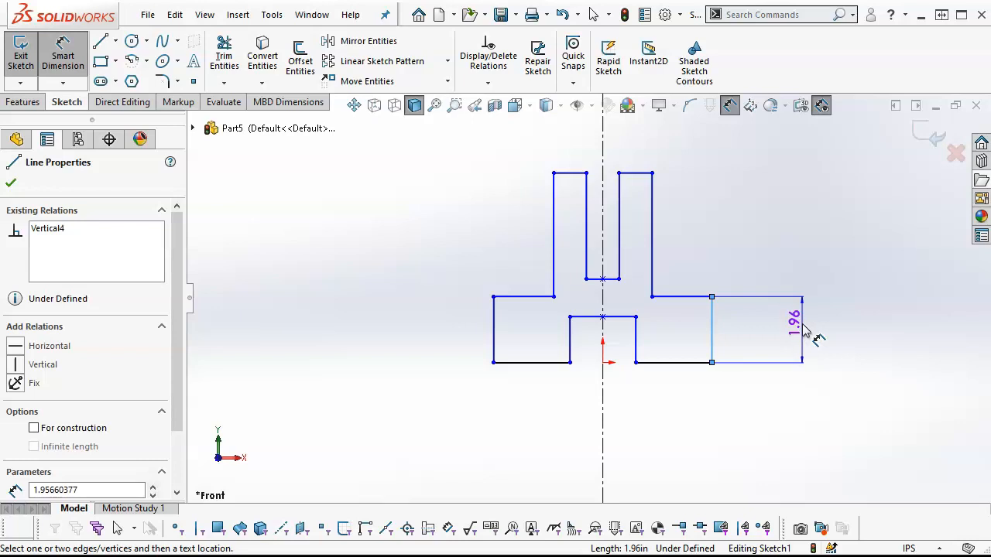
{"action": "key", "text": "Escape"}
Change the document units to MMGS (millimeter, gram, second)
{"action": "left_click", "coordinate": [909, 542]}
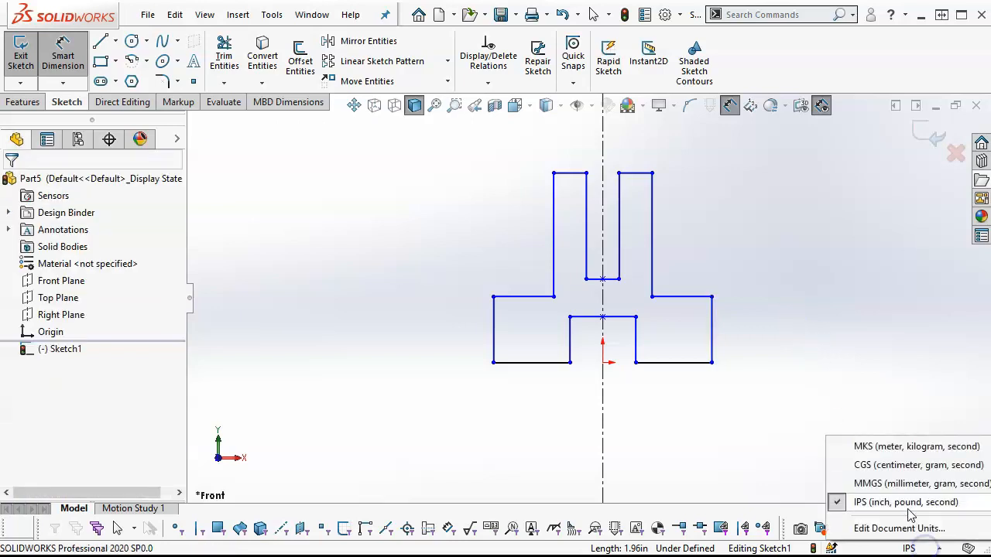
{"action": "left_click", "coordinate": [898, 484]}
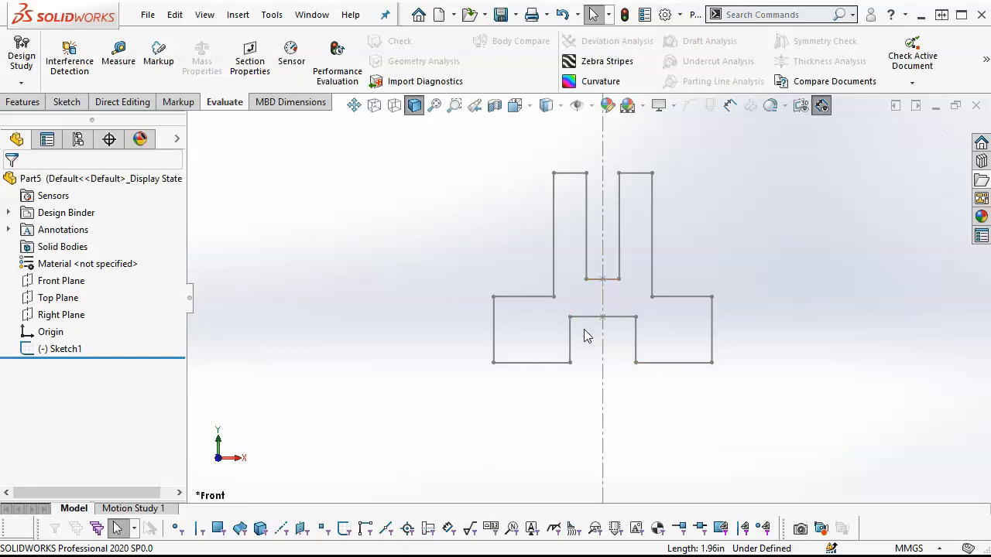
Reopen the mirrored profile sketch for editing
{"action": "right_click", "coordinate": [58, 352]}
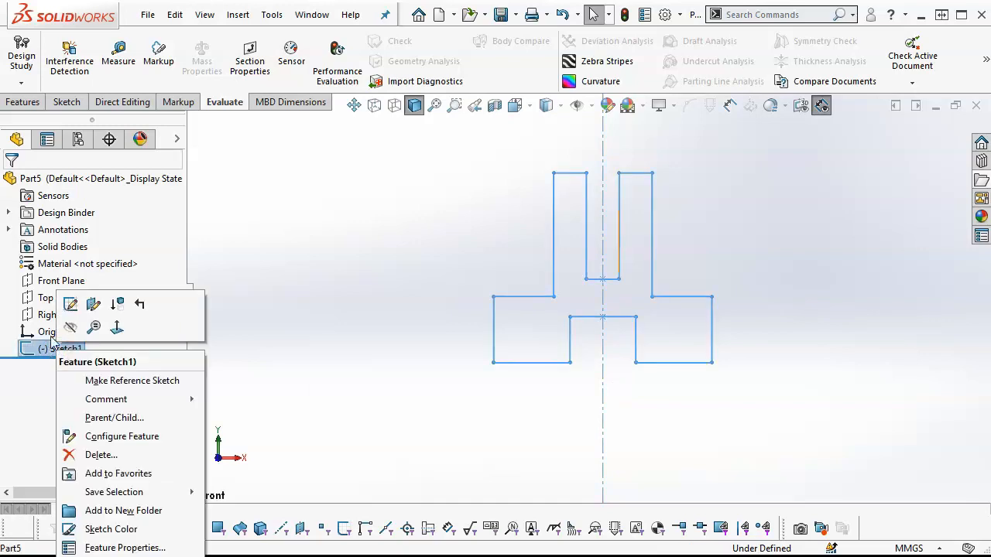
{"action": "left_click", "coordinate": [235, 321]}
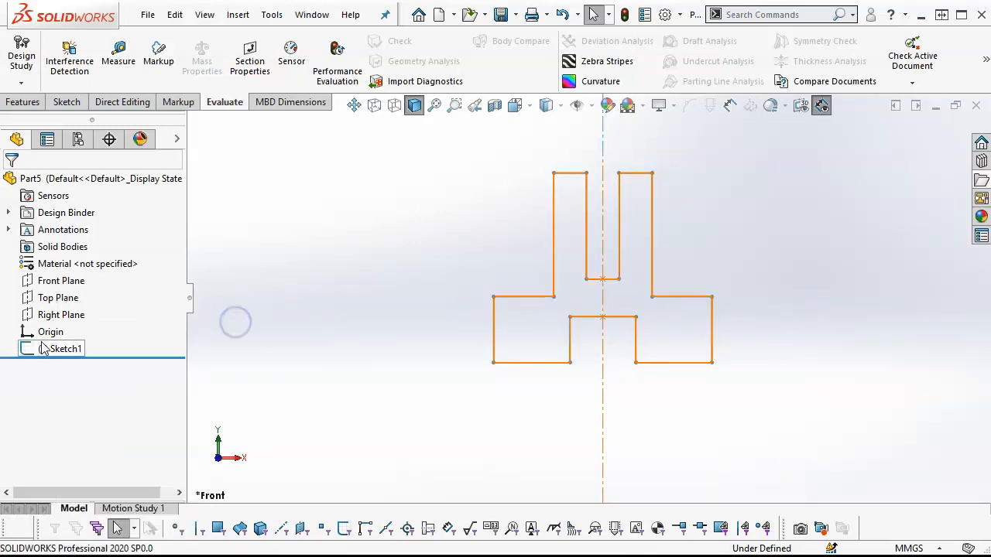
{"action": "left_click", "coordinate": [65, 101]}
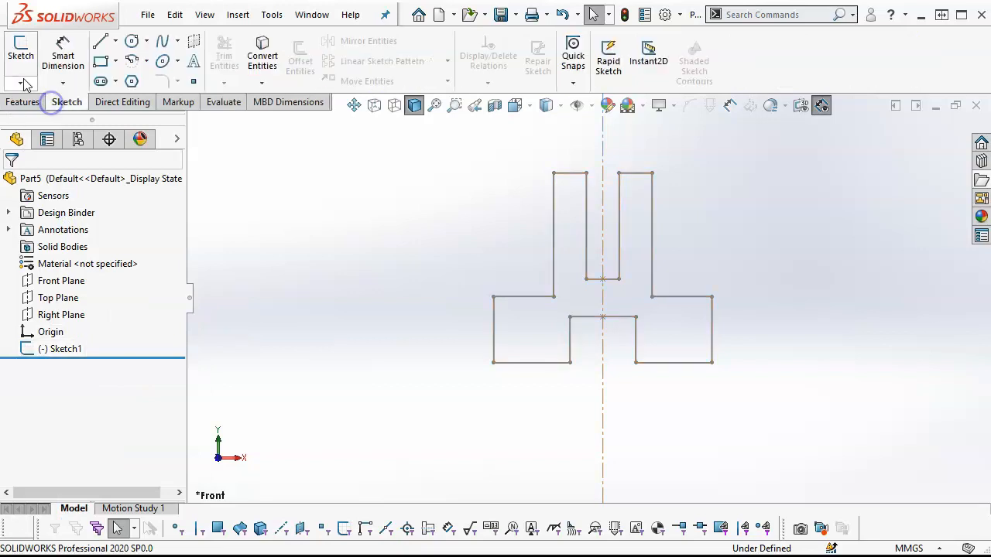
{"action": "left_click", "coordinate": [554, 280]}
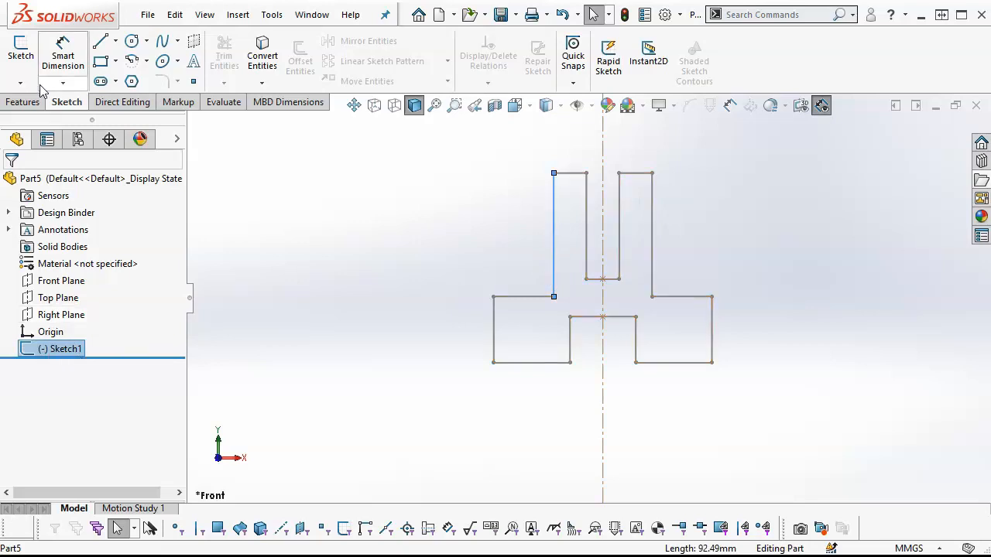
{"action": "left_click", "coordinate": [21, 51]}
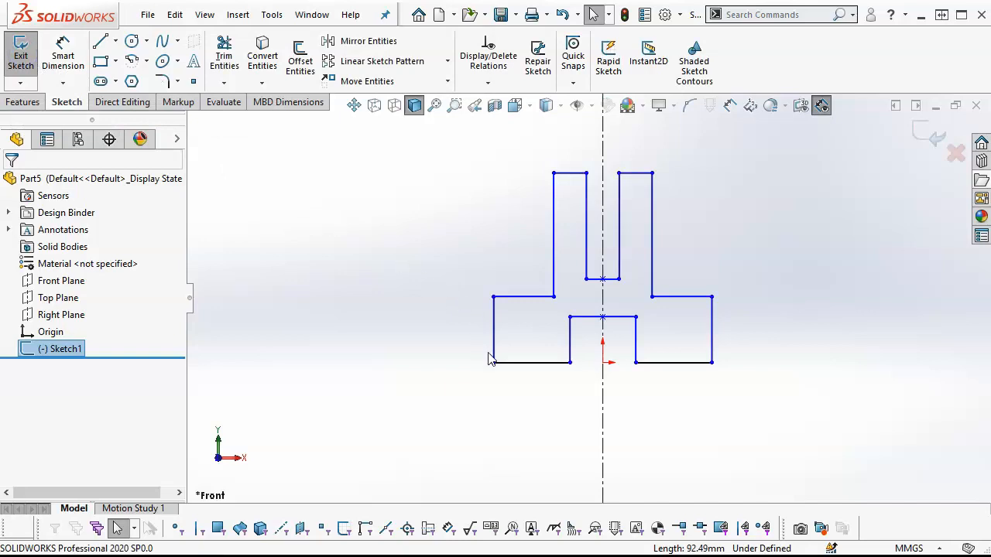
Dimension the overall width of the base between its two outer vertical edges as 113 mm
{"action": "left_click", "coordinate": [62, 56]}
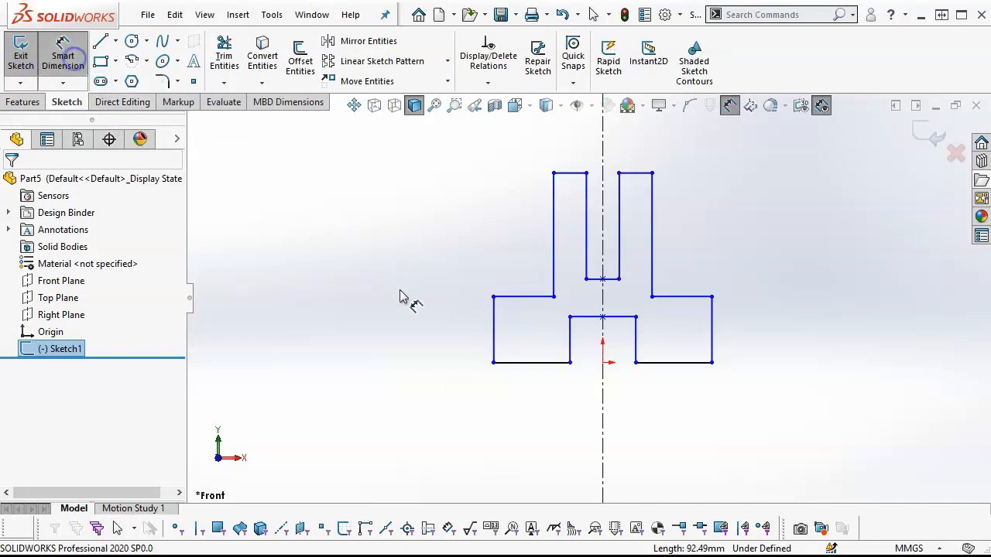
{"action": "left_click", "coordinate": [492, 335]}
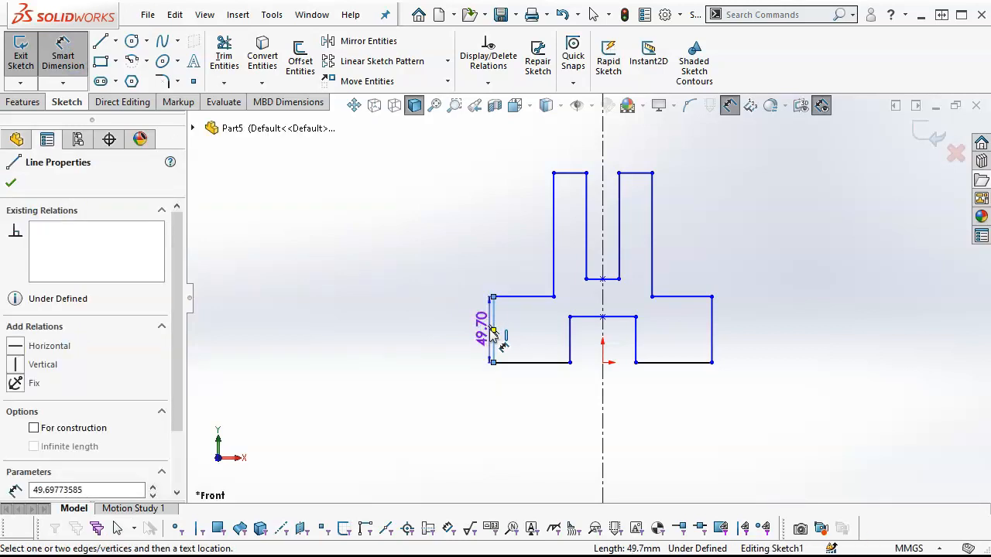
{"action": "left_click", "coordinate": [711, 333]}
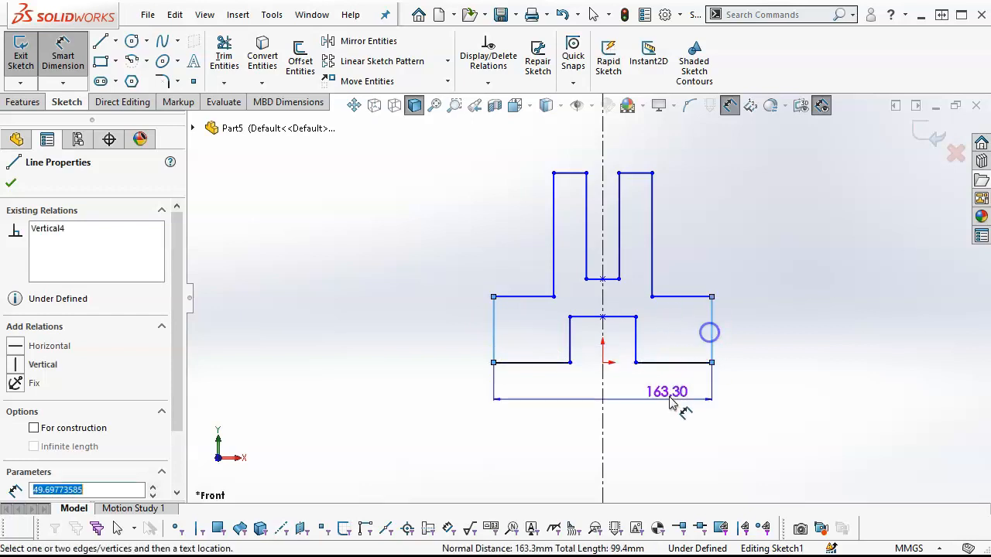
{"action": "left_click", "coordinate": [652, 442]}
{"action": "type", "text": "113"}
{"action": "key", "text": "Return"}
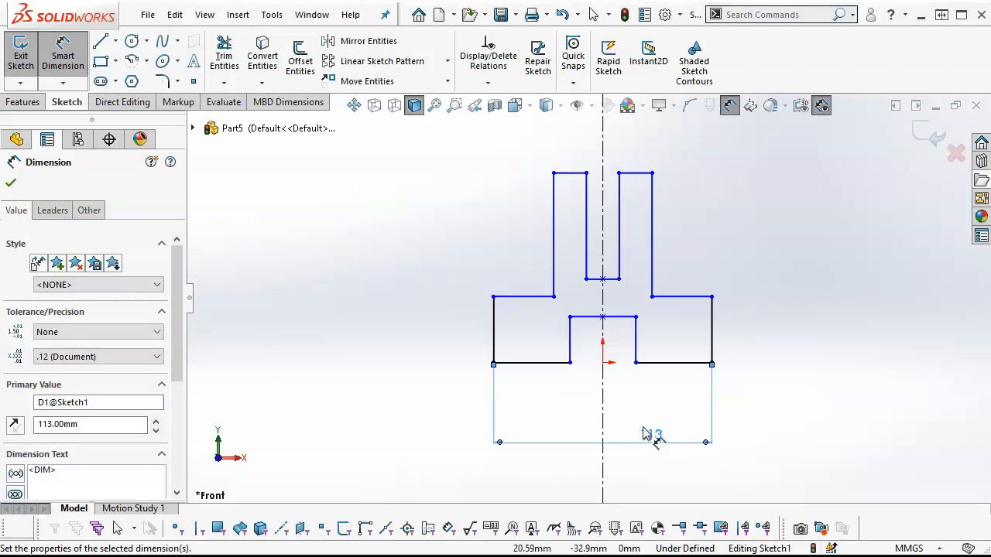
Dimension the height of the base's outer vertical edge as 13 mm
{"action": "left_click", "coordinate": [712, 338]}
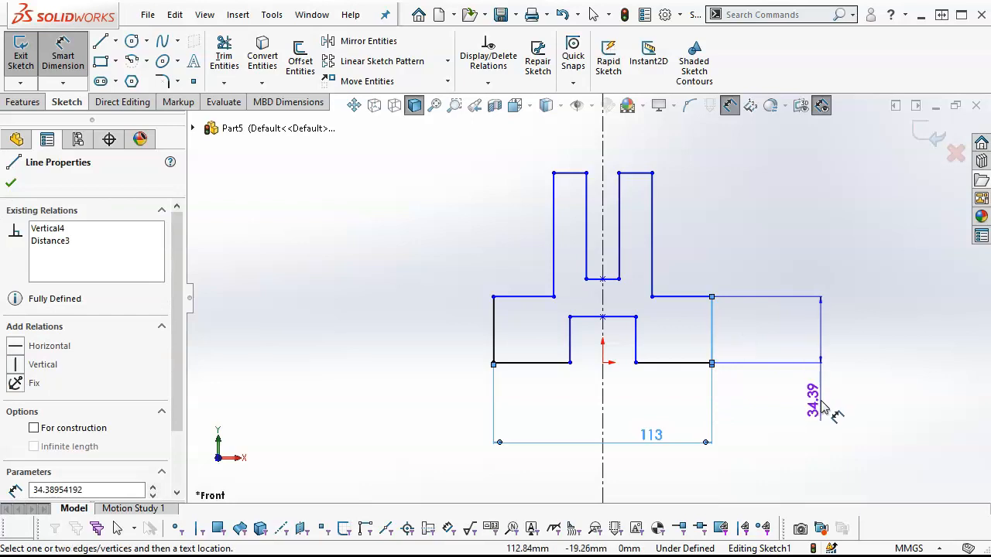
{"action": "left_click", "coordinate": [822, 408]}
{"action": "type", "text": "10"}
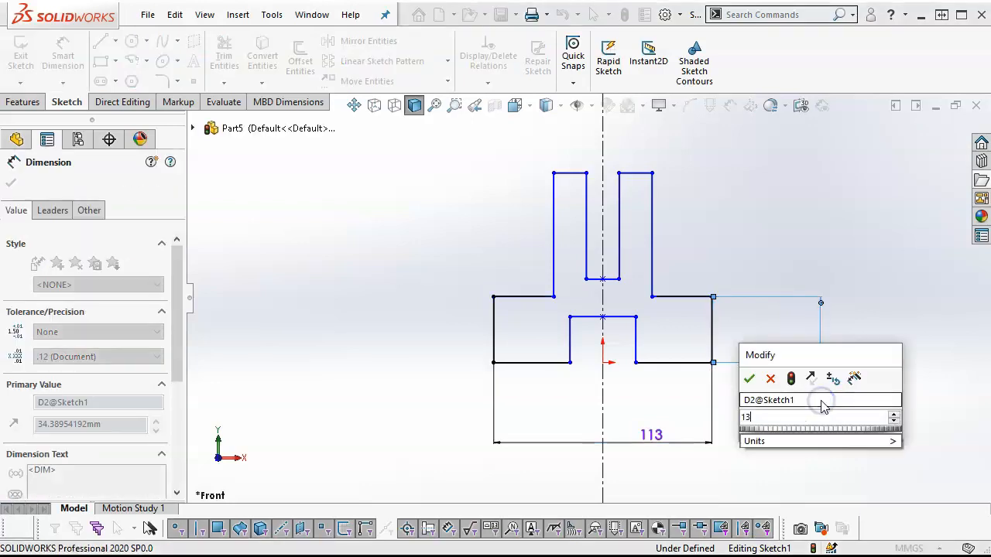
{"action": "key", "text": "Return"}
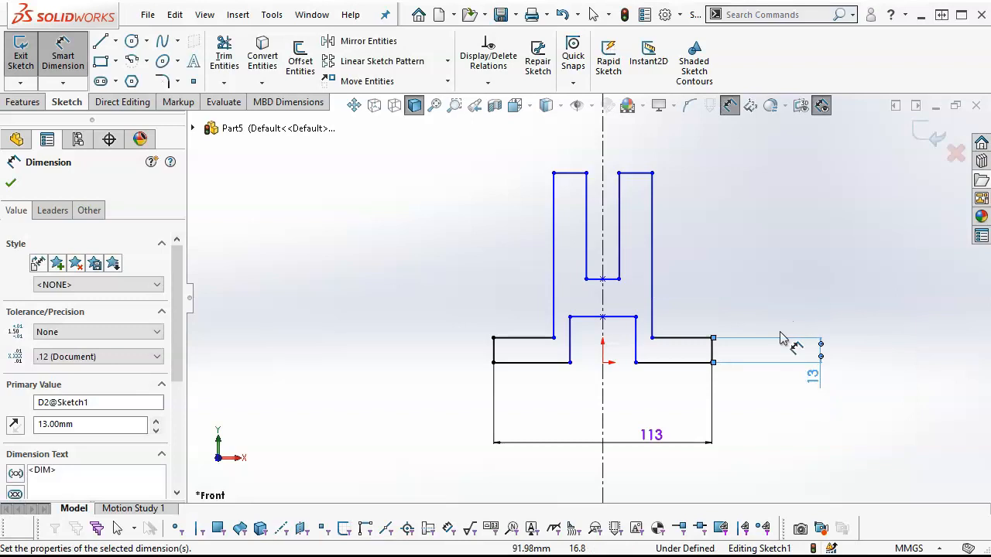
Dimension the height of the notch in the underside of the base as 17 mm
{"action": "left_click", "coordinate": [571, 343]}
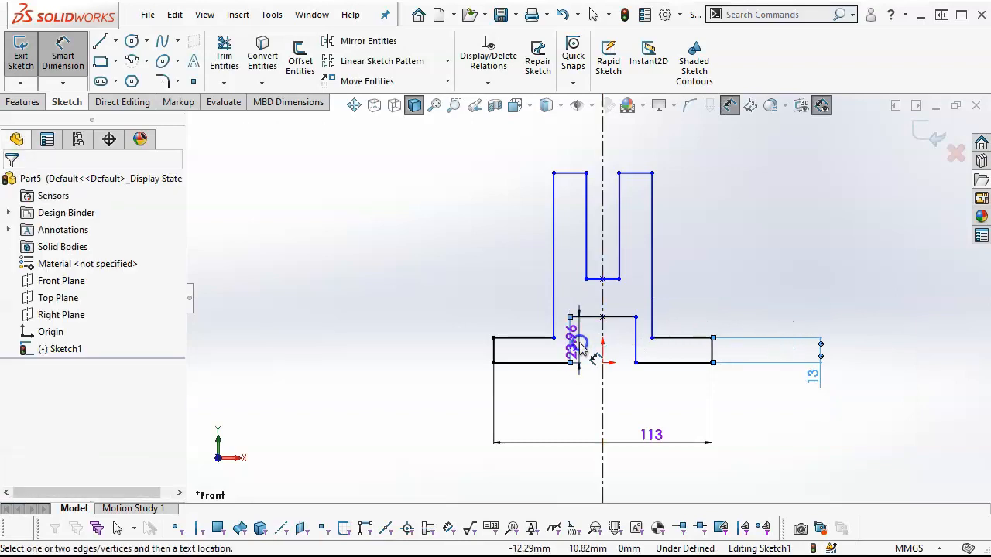
{"action": "left_click", "coordinate": [579, 343]}
{"action": "type", "text": "17"}
{"action": "key", "text": "Return"}
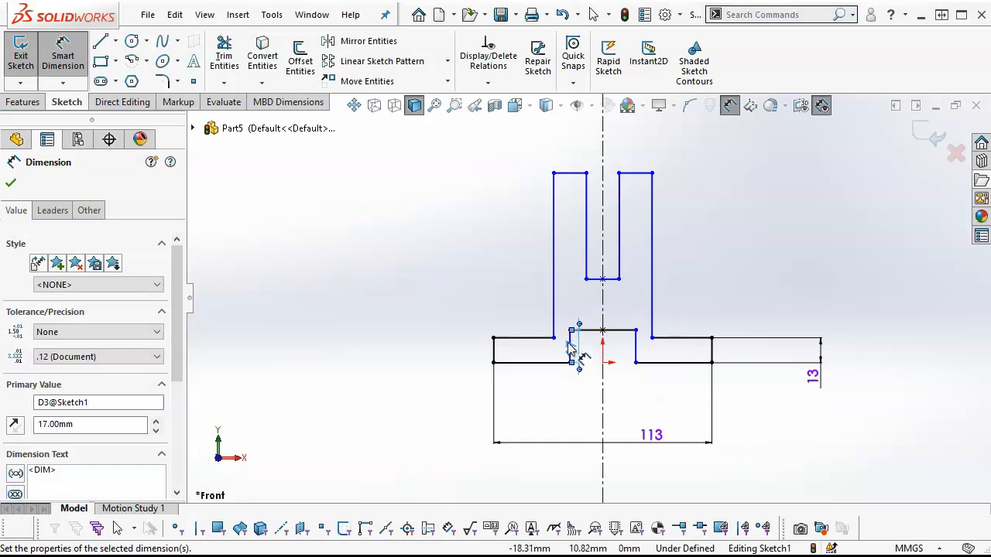
Dimension the width of the notch in the underside of the base as 35 mm
{"action": "scroll", "coordinate": [570, 345], "scroll_direction": "down", "scroll_amount": 3}
{"action": "left_click", "coordinate": [556, 333]}
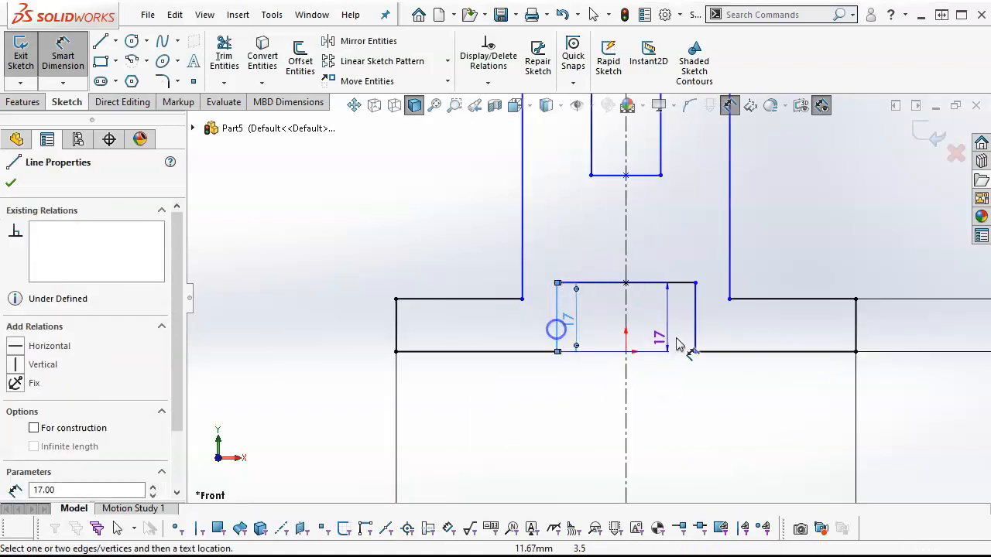
{"action": "left_click", "coordinate": [695, 333]}
{"action": "left_click", "coordinate": [669, 393]}
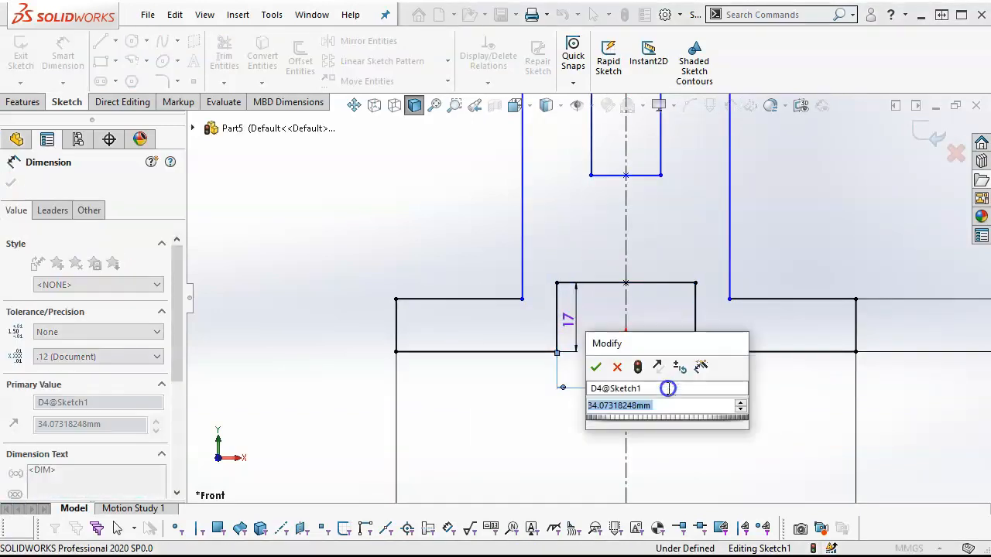
{"action": "type", "text": "35"}
{"action": "key", "text": "Return"}
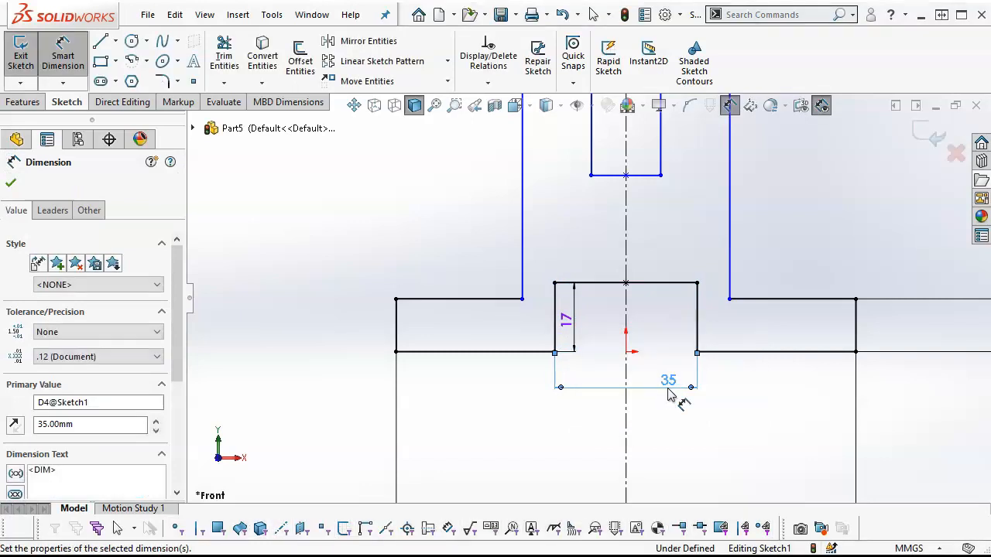
Dimension the top edge of the right prong as 19 mm wide
{"action": "scroll", "coordinate": [654, 364], "scroll_direction": "up", "scroll_amount": 5}
{"action": "scroll", "coordinate": [593, 221], "scroll_direction": "up", "scroll_amount": 1}
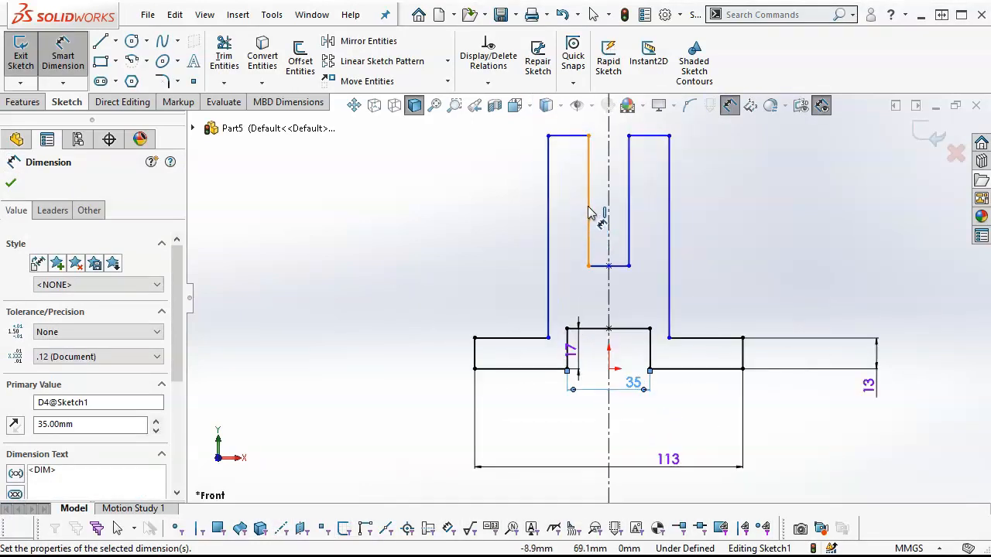
{"action": "scroll", "coordinate": [607, 208], "scroll_direction": "down", "scroll_amount": 1}
{"action": "left_click", "coordinate": [633, 170]}
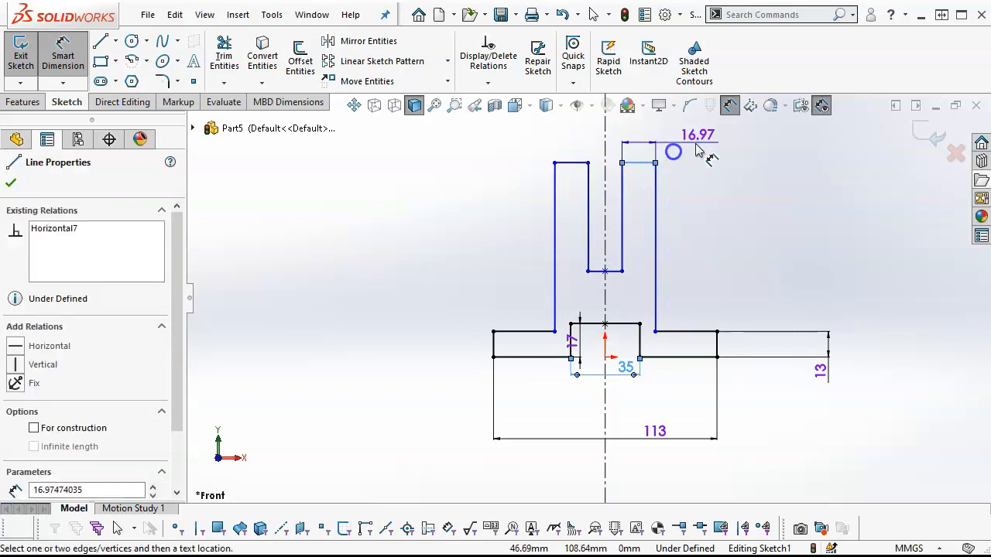
{"action": "left_click", "coordinate": [698, 144]}
{"action": "type", "text": "19"}
{"action": "key", "text": "Return"}
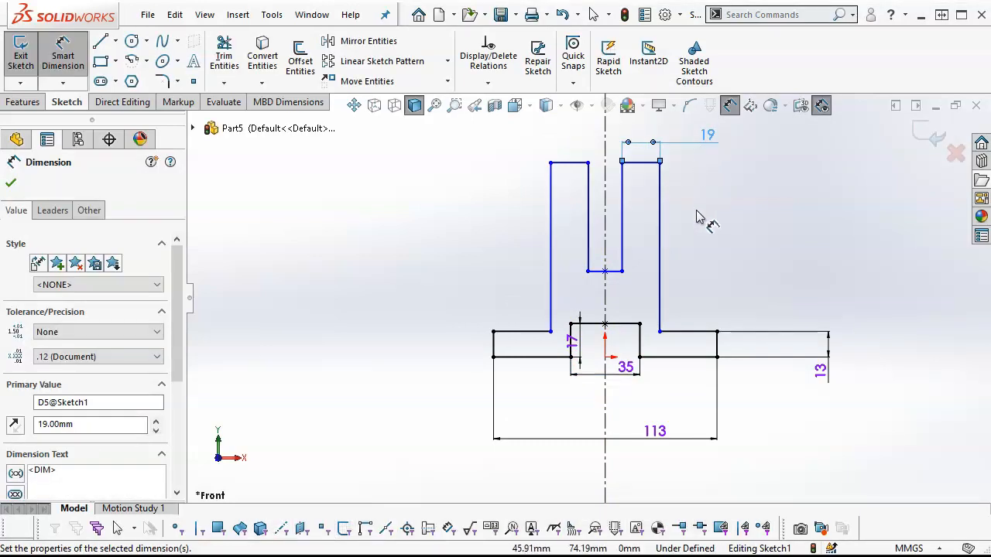
Dimension the gap between the inner vertical edges of the two prongs as 25 mm
{"action": "left_click", "coordinate": [597, 210]}
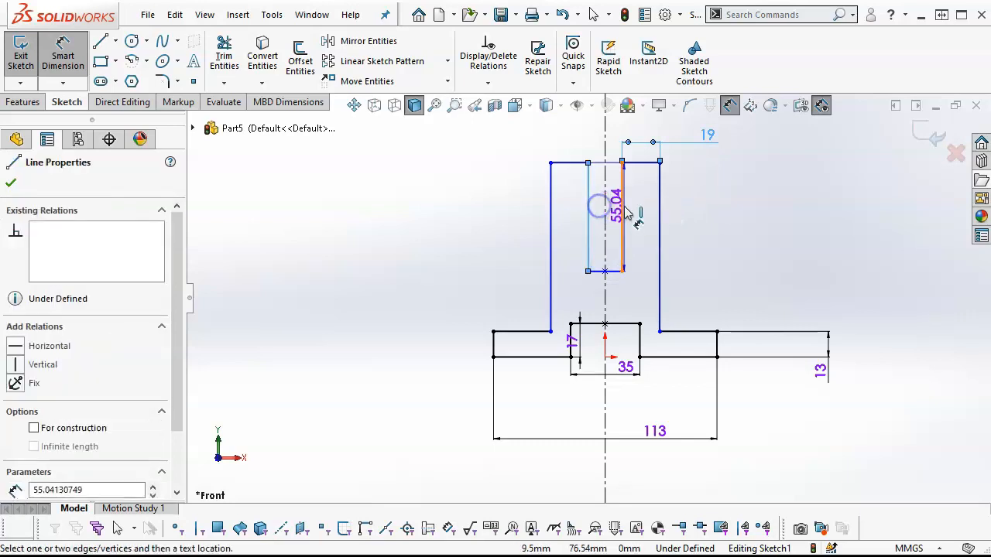
{"action": "left_click", "coordinate": [546, 152]}
{"action": "type", "text": "25"}
{"action": "key", "text": "Return"}
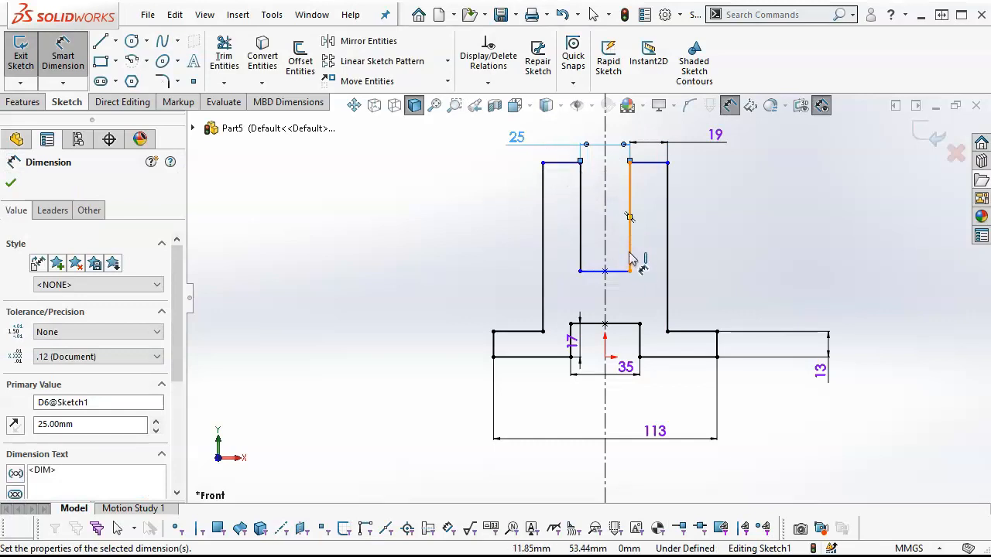
Dimension the vertical distance between the floor of the upper slot and the top of the base notch as 13 mm
{"action": "left_click", "coordinate": [619, 323]}
{"action": "left_click", "coordinate": [619, 271]}
{"action": "left_click", "coordinate": [752, 290]}
{"action": "type", "text": "13"}
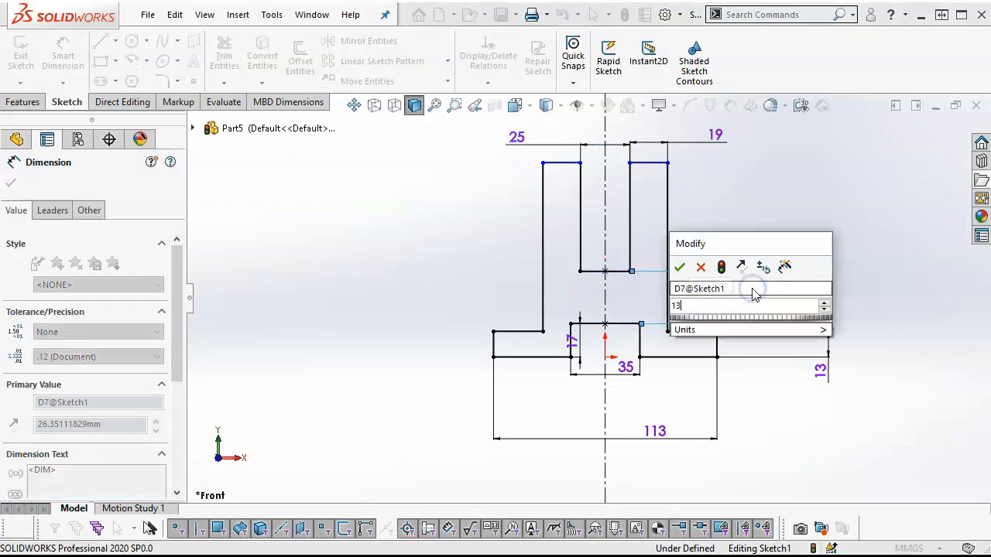
{"action": "key", "text": "Return"}
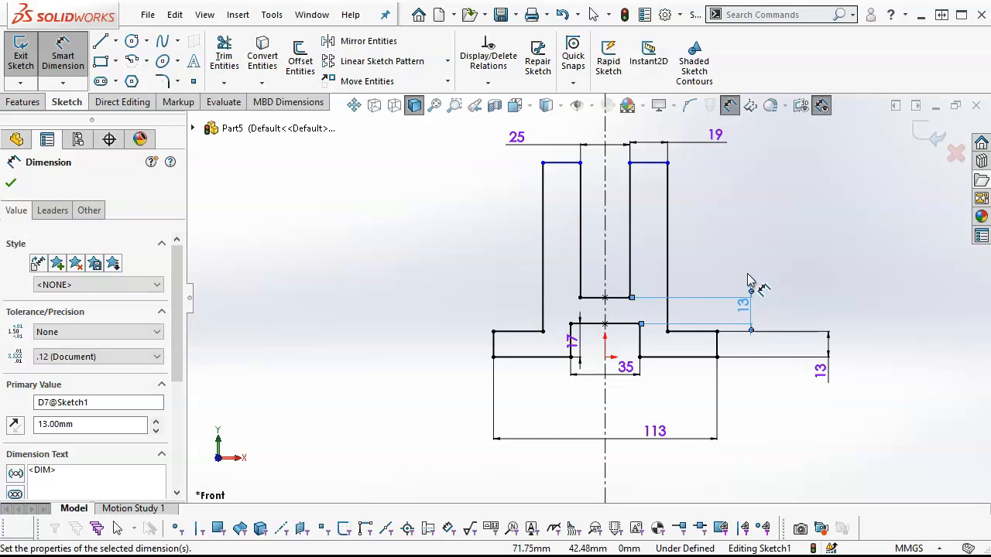
Dimension the profile's overall height from the base's bottom edge to the top of the right prong as 64 mm
{"action": "left_click", "coordinate": [646, 164]}
{"action": "left_click", "coordinate": [676, 356]}
{"action": "left_click", "coordinate": [883, 289]}
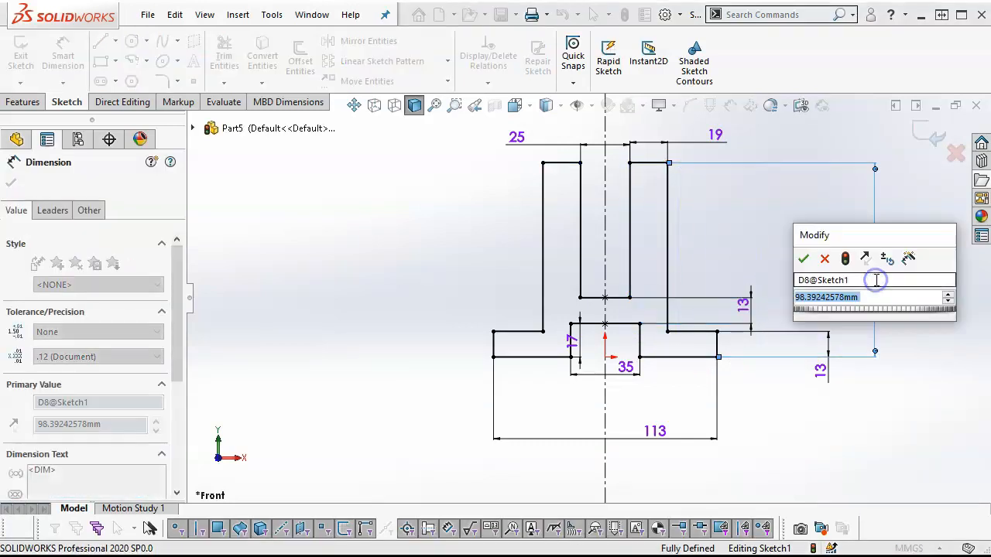
{"action": "type", "text": "64"}
{"action": "key", "text": "Return"}
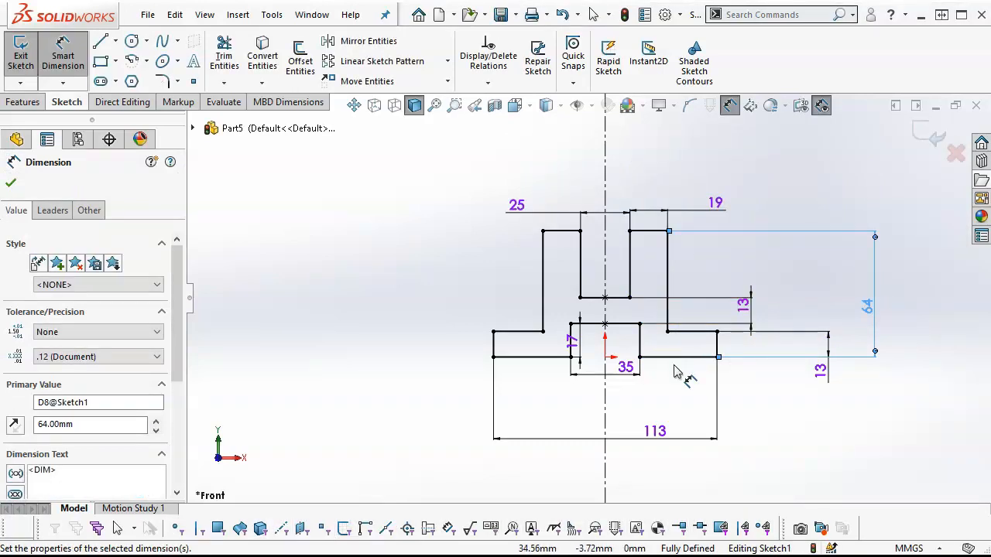
Extrude the forked profile as a boss with the Mid Plane end condition and a depth of 32 mm
{"action": "left_click", "coordinate": [24, 101]}
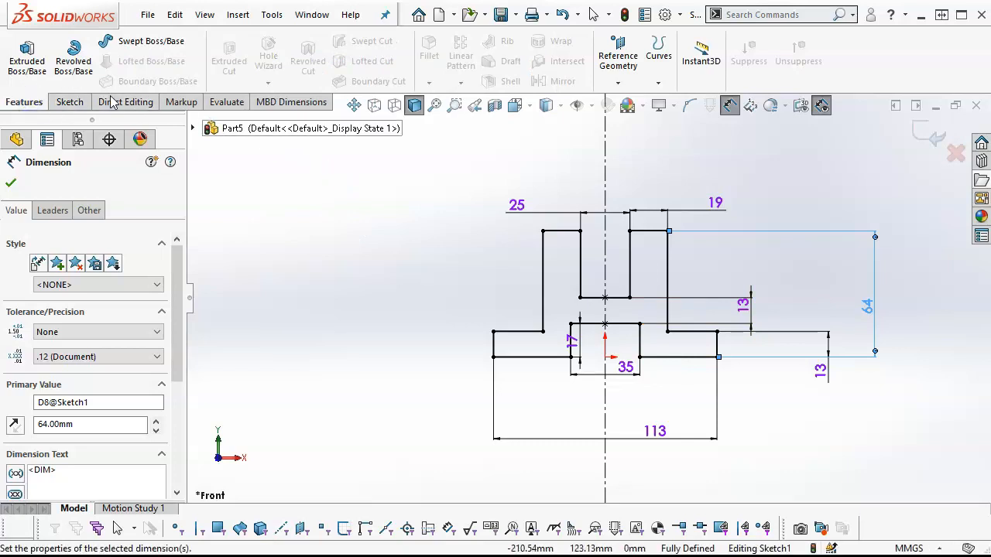
{"action": "left_click", "coordinate": [26, 56]}
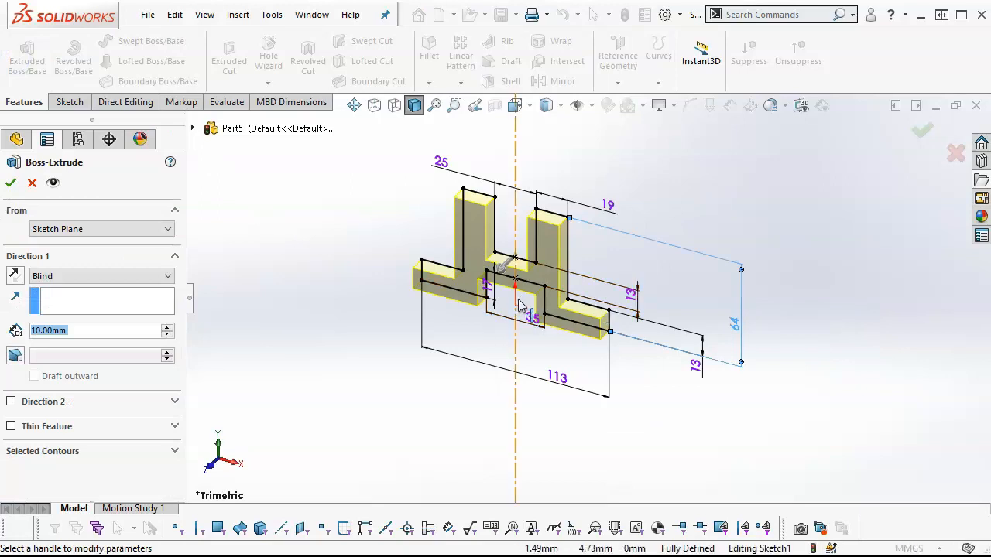
{"action": "left_click", "coordinate": [99, 276]}
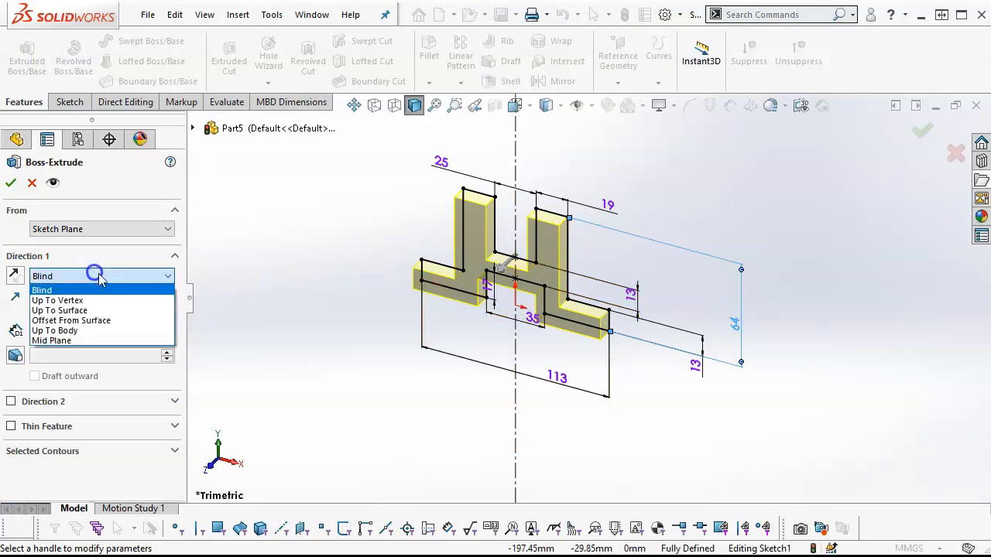
{"action": "left_click", "coordinate": [97, 341]}
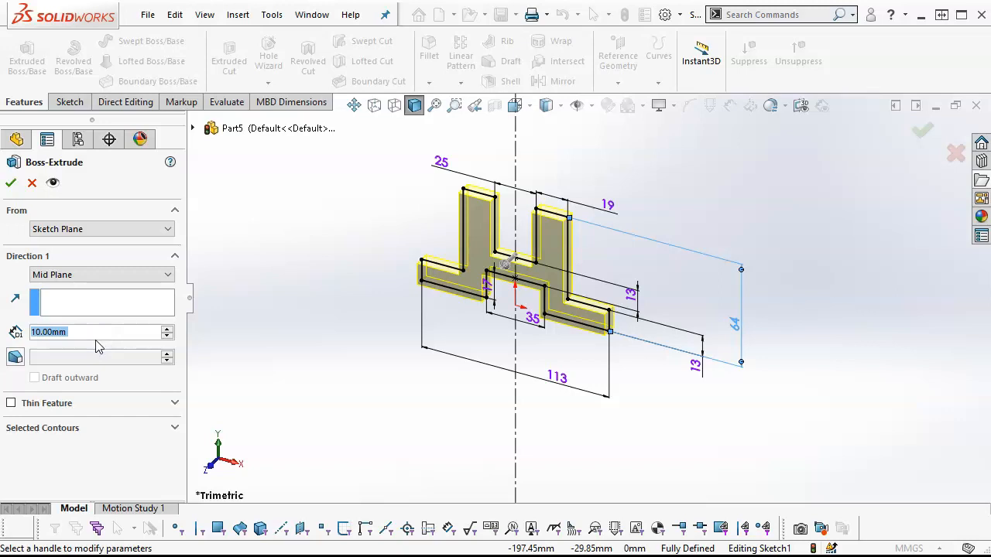
{"action": "type", "text": "32"}
{"action": "key", "text": "Return"}
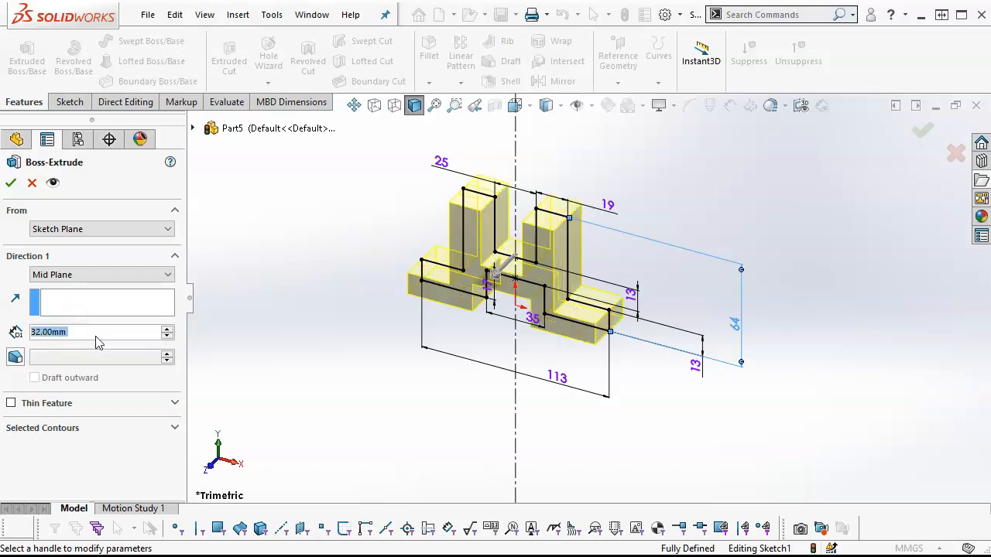
{"action": "left_click", "coordinate": [11, 183]}
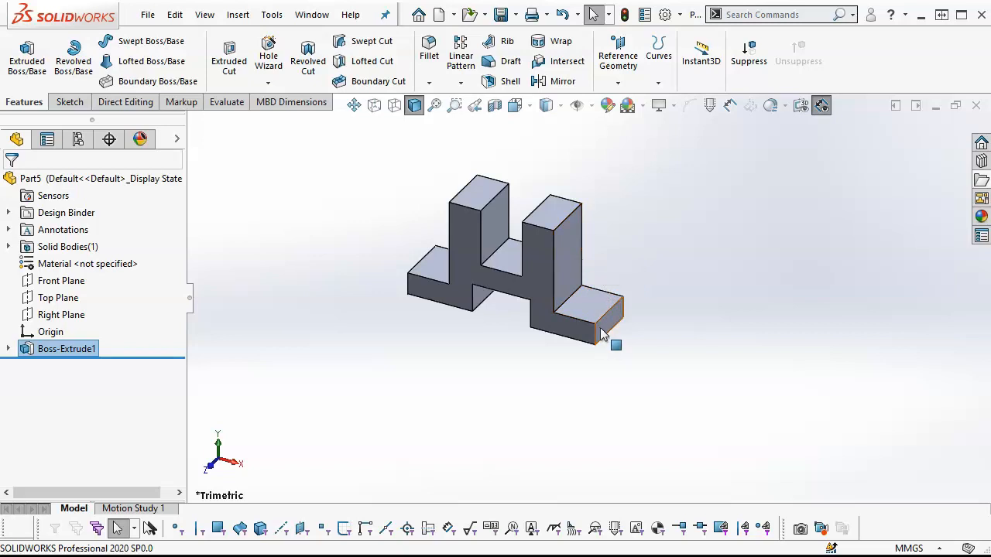
Start a sketch on the right prong's outer side face and draw a circle about 10.4 mm in diameter, centred above the origin
{"action": "scroll", "coordinate": [606, 240], "scroll_direction": "down", "scroll_amount": 2}
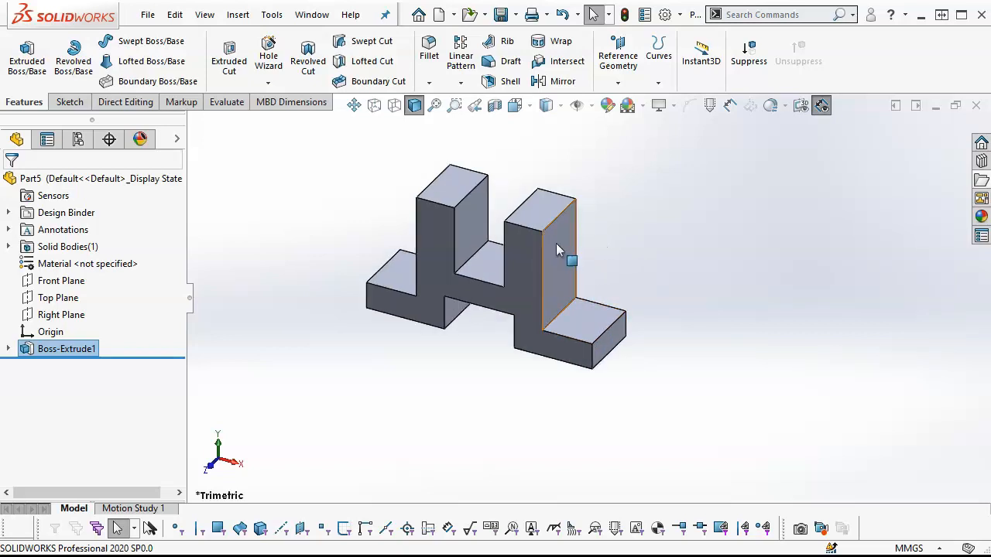
{"action": "left_click", "coordinate": [556, 243]}
{"action": "left_click", "coordinate": [624, 199]}
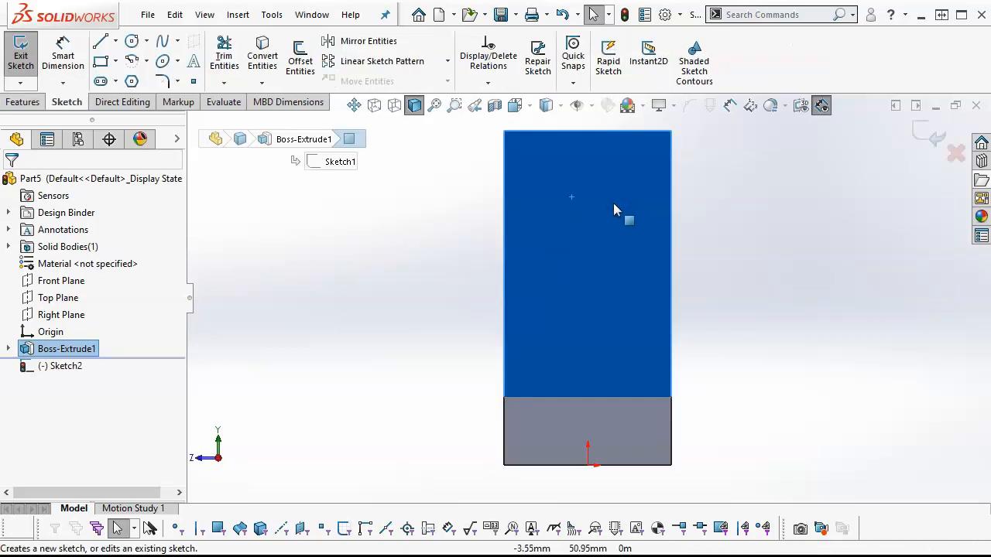
{"action": "left_click", "coordinate": [132, 42]}
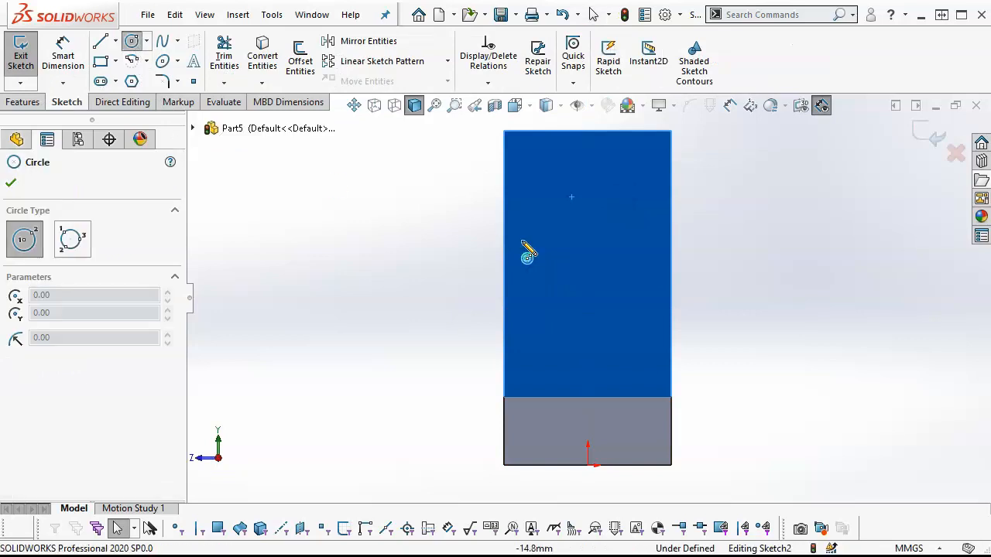
{"action": "left_click", "coordinate": [588, 235]}
{"action": "left_click", "coordinate": [604, 259]}
Dimension the circle's diameter as 13 mm
{"action": "right_click", "coordinate": [719, 225]}
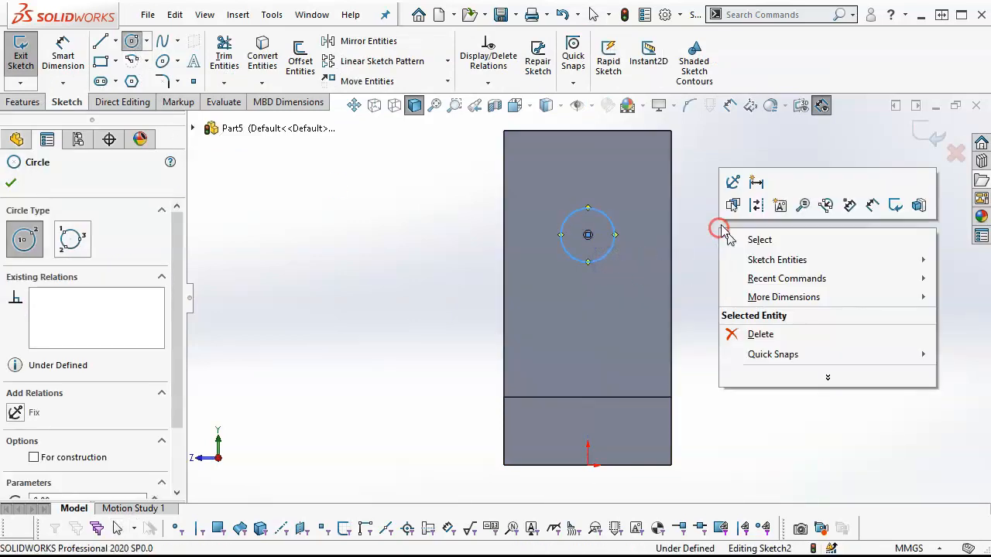
{"action": "left_click", "coordinate": [868, 206]}
{"action": "left_click", "coordinate": [615, 233]}
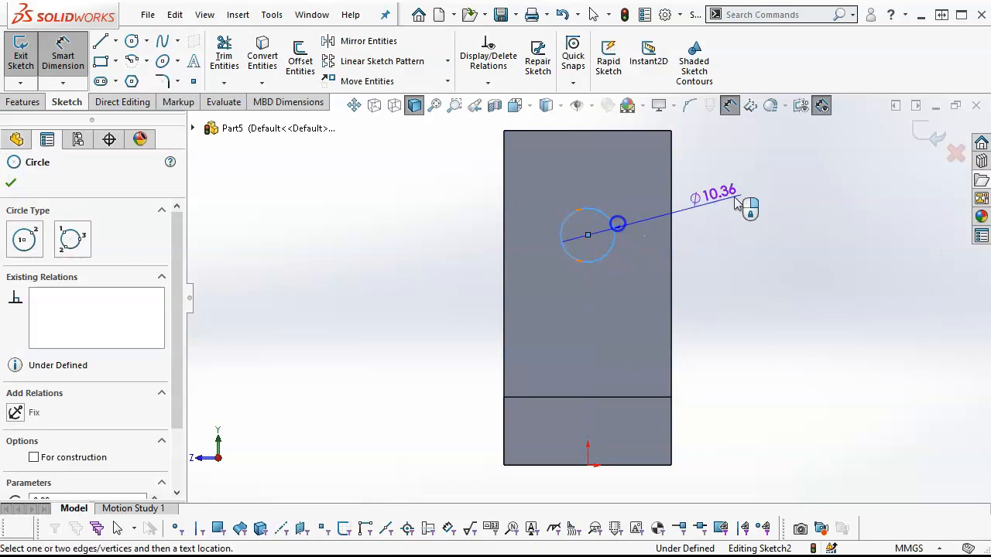
{"action": "left_click", "coordinate": [780, 178]}
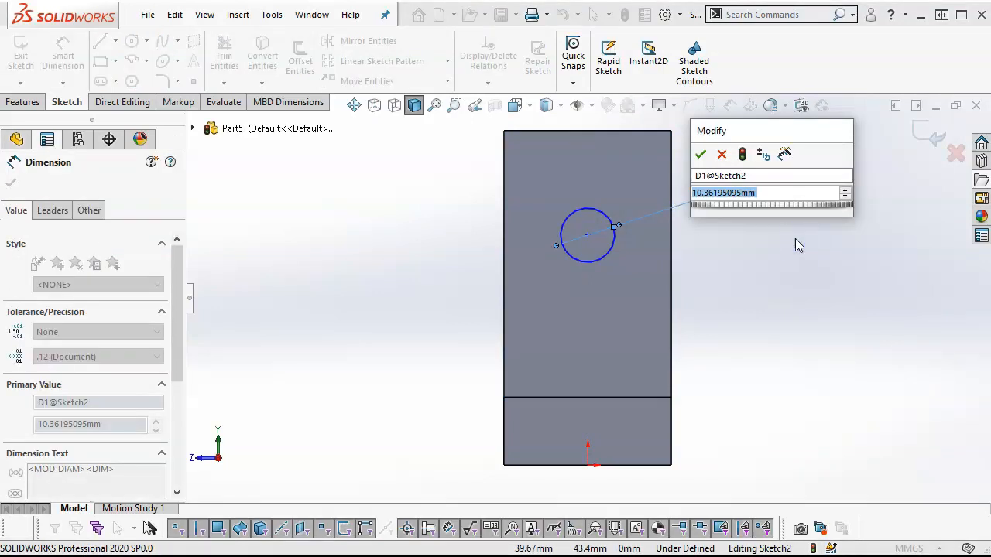
{"action": "type", "text": "13."}
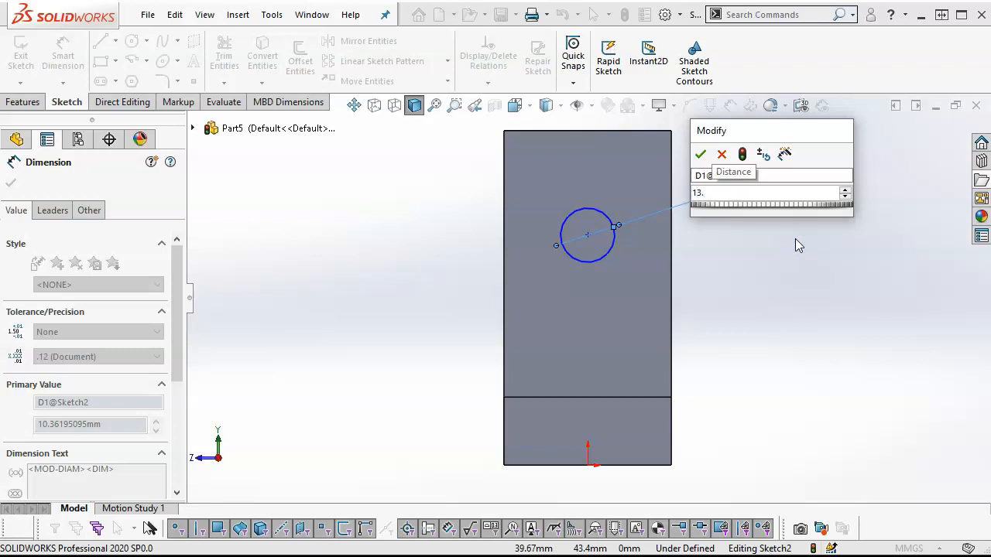
{"action": "key", "text": "Return"}
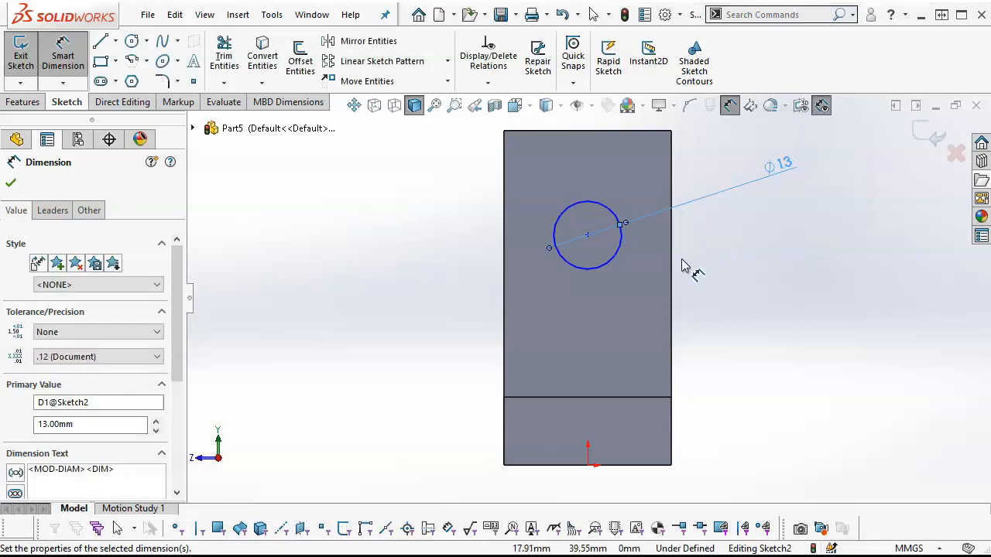
Dimension the height of the circle above the bottom edge of the base as 46 mm
{"action": "left_click", "coordinate": [638, 465]}
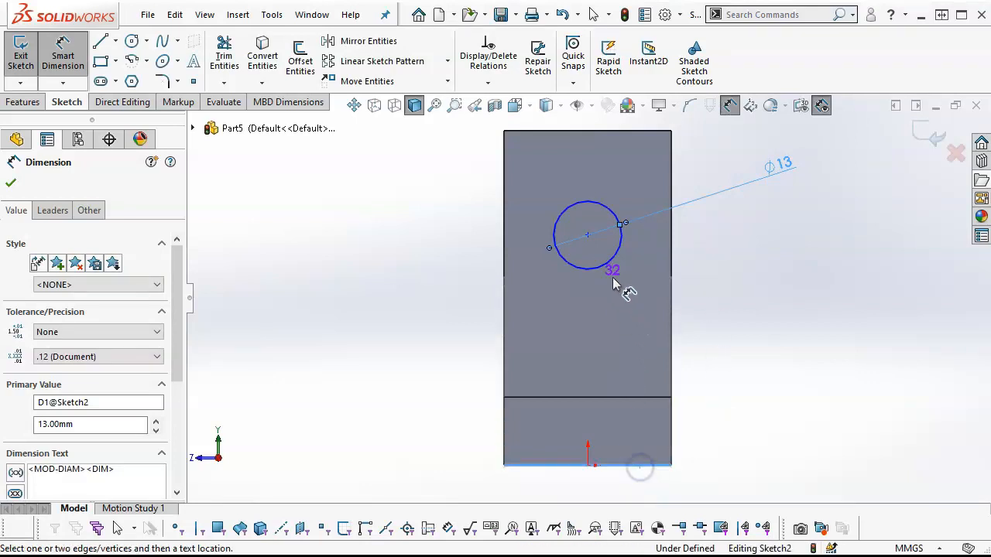
{"action": "left_click", "coordinate": [602, 261]}
{"action": "left_click", "coordinate": [749, 341]}
{"action": "type", "text": "46"}
{"action": "key", "text": "Return"}
{"action": "right_click", "coordinate": [763, 315]}
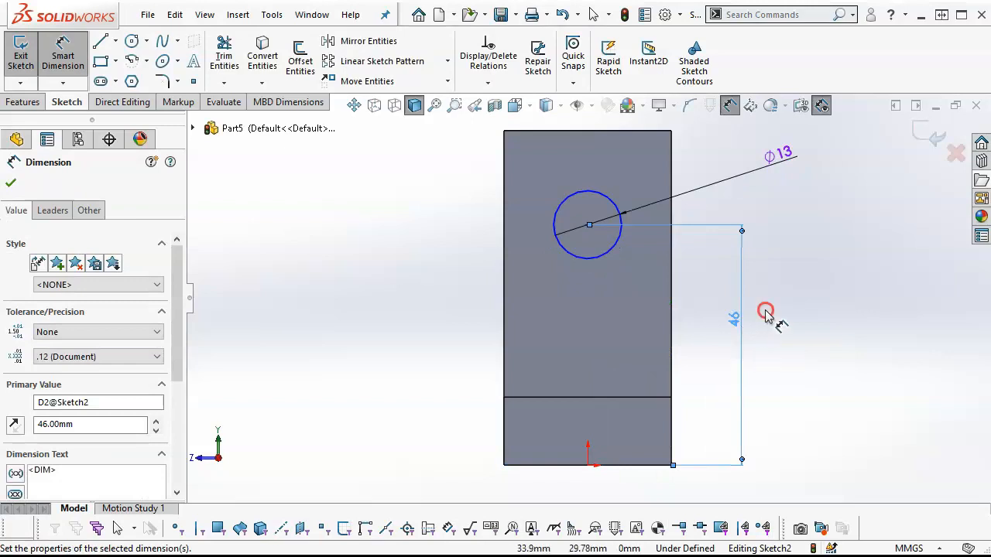
{"action": "left_click", "coordinate": [812, 355]}
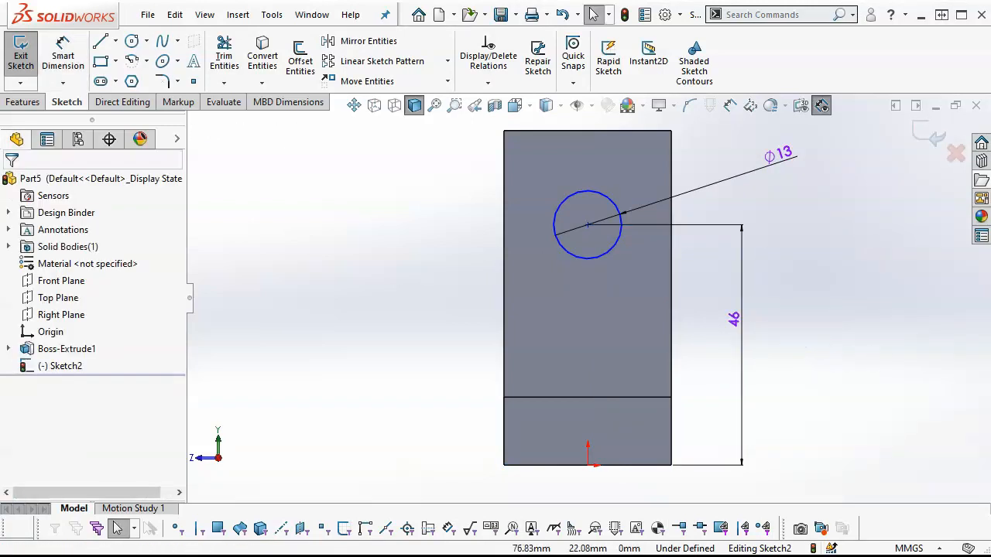
Add a vertical relation between the circle's centre point and the origin
{"action": "left_click", "coordinate": [587, 225]}
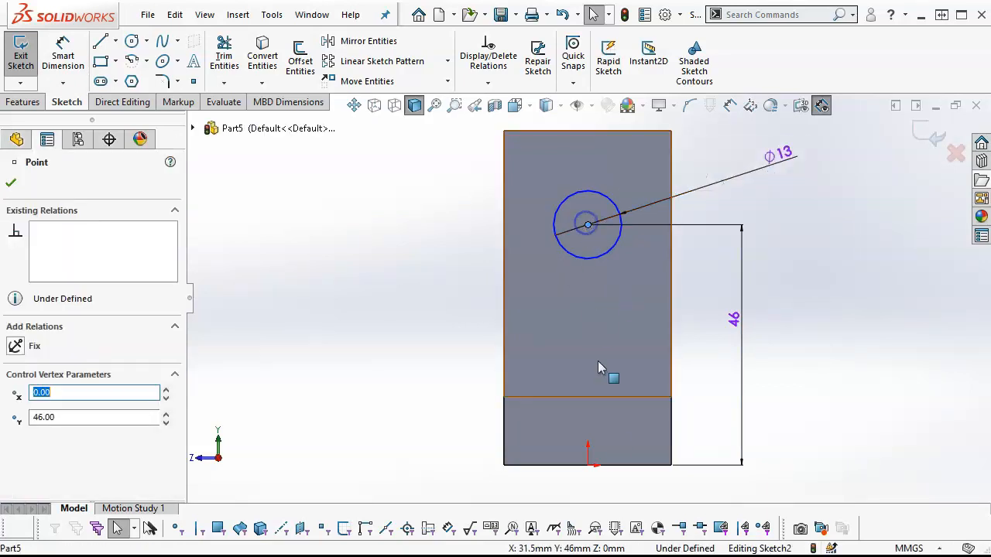
{"action": "left_click", "coordinate": [588, 464], "text": "ctrl"}
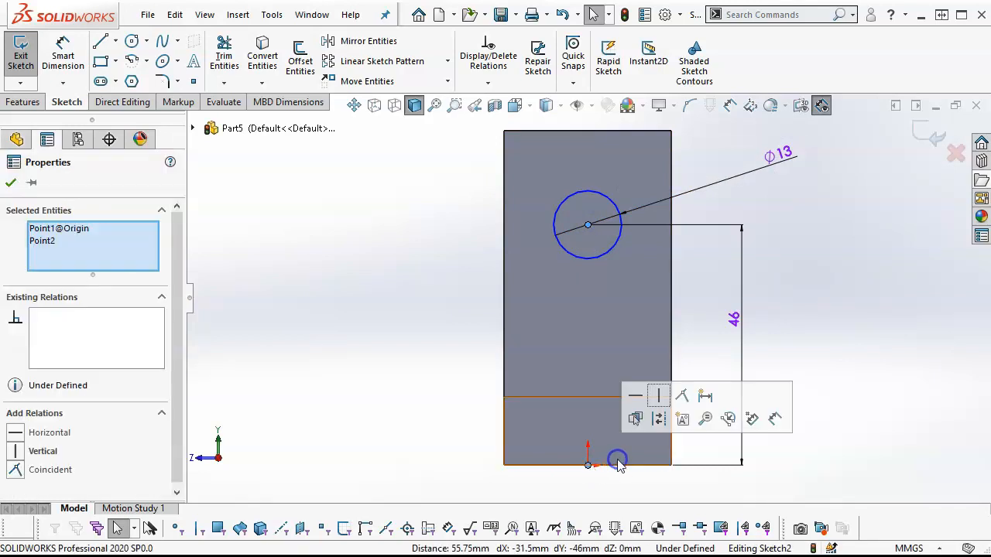
{"action": "left_click", "coordinate": [656, 397]}
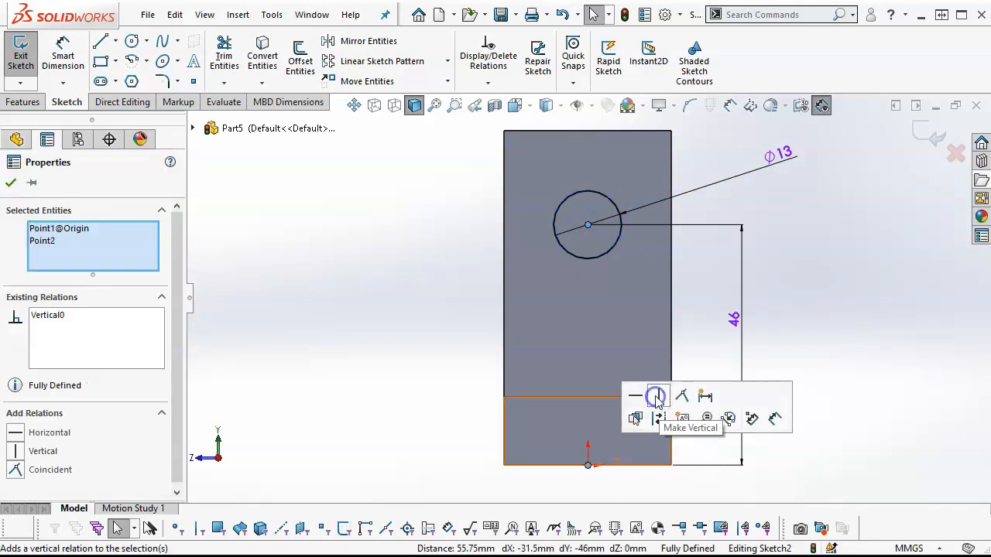
Start an extruded cut from the 13 mm circle, trying the Up To Next end condition before choosing Through All
{"action": "left_click", "coordinate": [22, 102]}
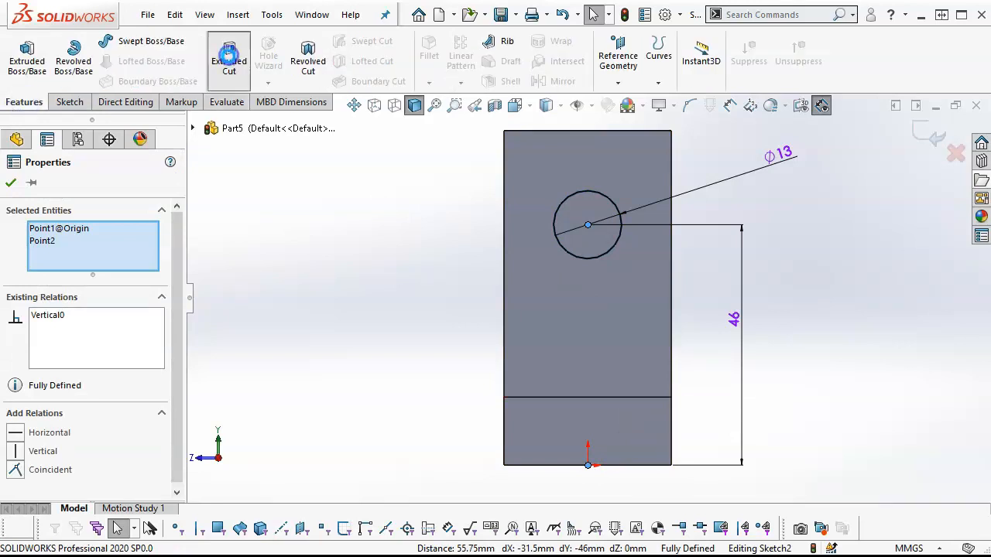
{"action": "left_click", "coordinate": [229, 60]}
{"action": "left_click", "coordinate": [75, 277]}
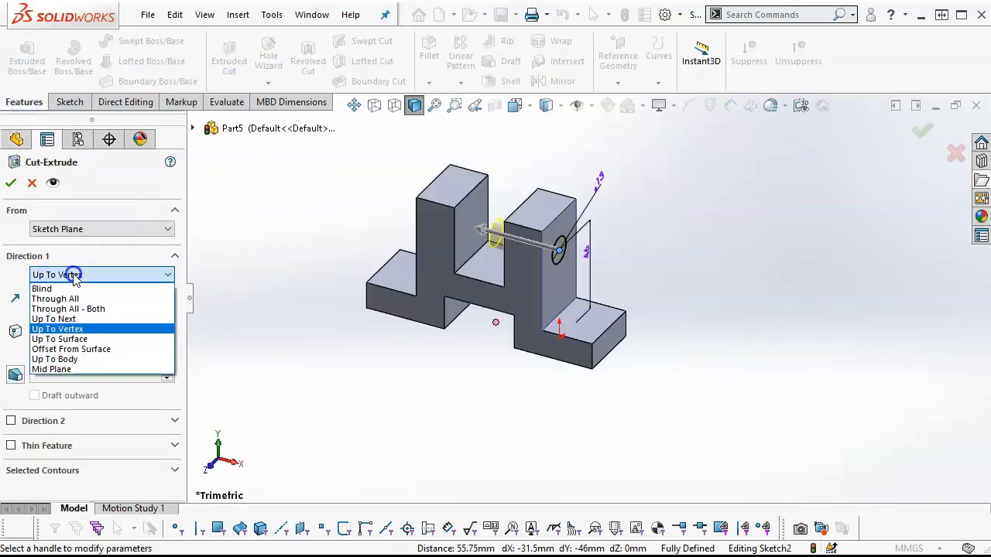
{"action": "left_click", "coordinate": [71, 316]}
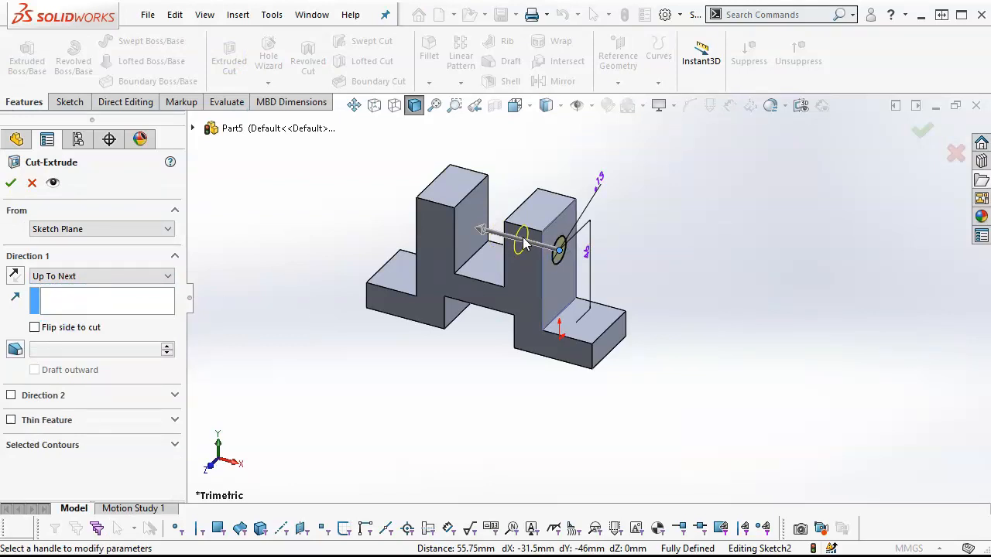
{"action": "left_click", "coordinate": [124, 276]}
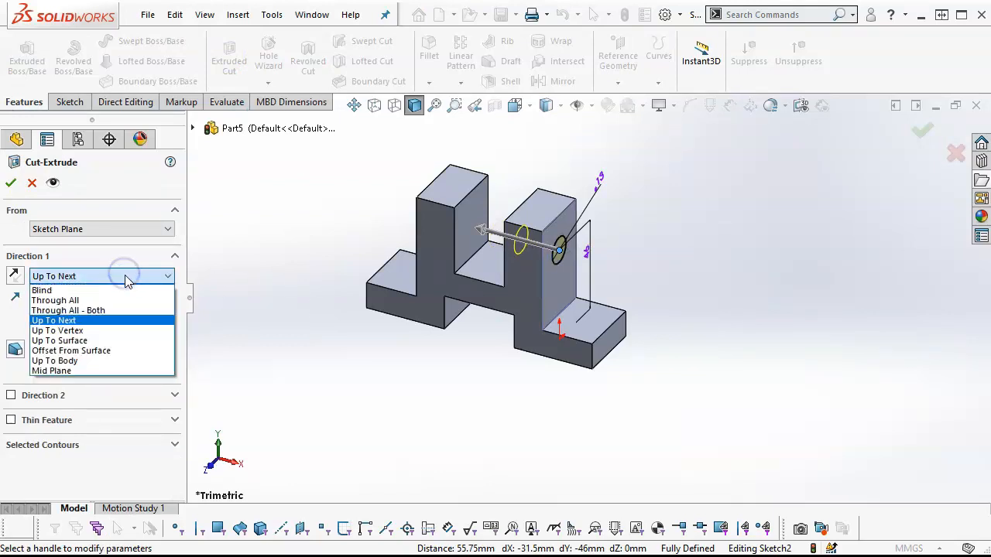
{"action": "left_click", "coordinate": [54, 300]}
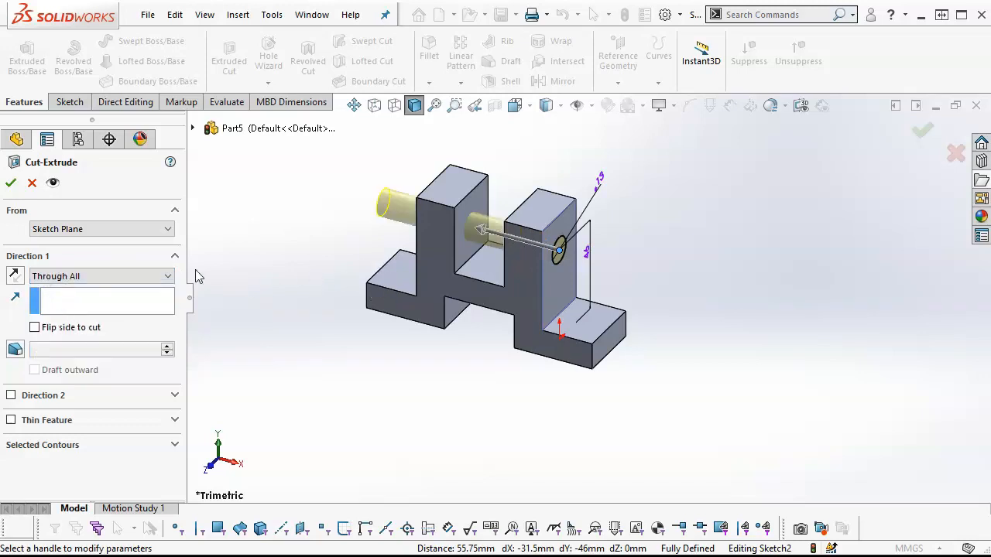
Try the Up To Surface end condition for the cut, using the left prong's outer side face as the limit
{"action": "left_click", "coordinate": [122, 276]}
{"action": "left_click", "coordinate": [86, 334]}
{"action": "middle_click_drag", "start_coordinate": [209, 342], "coordinate": [371, 334]}
{"action": "left_click", "coordinate": [438, 273]}
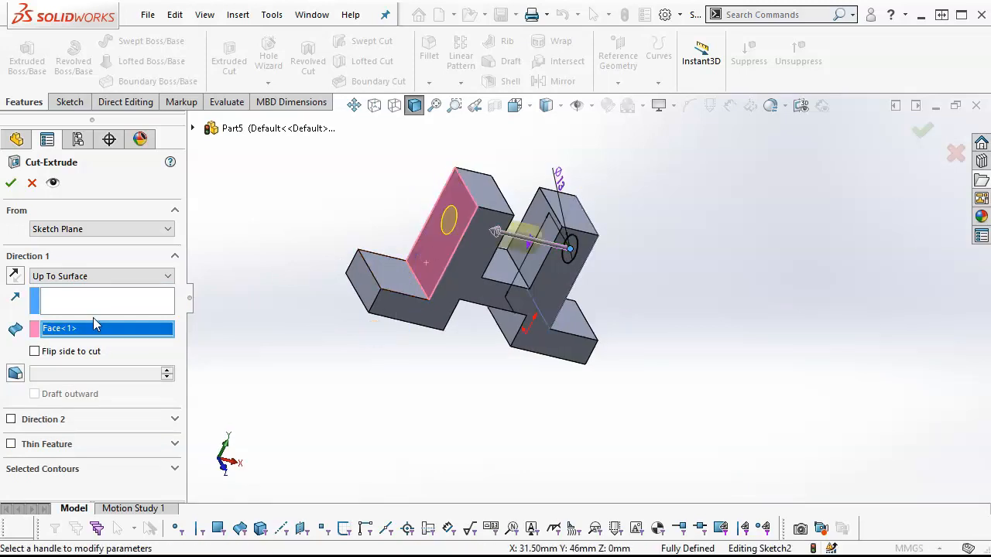
Try the Up To Vertex end condition, ending the cut at an upper corner of the left prong's outer face
{"action": "left_click", "coordinate": [123, 276]}
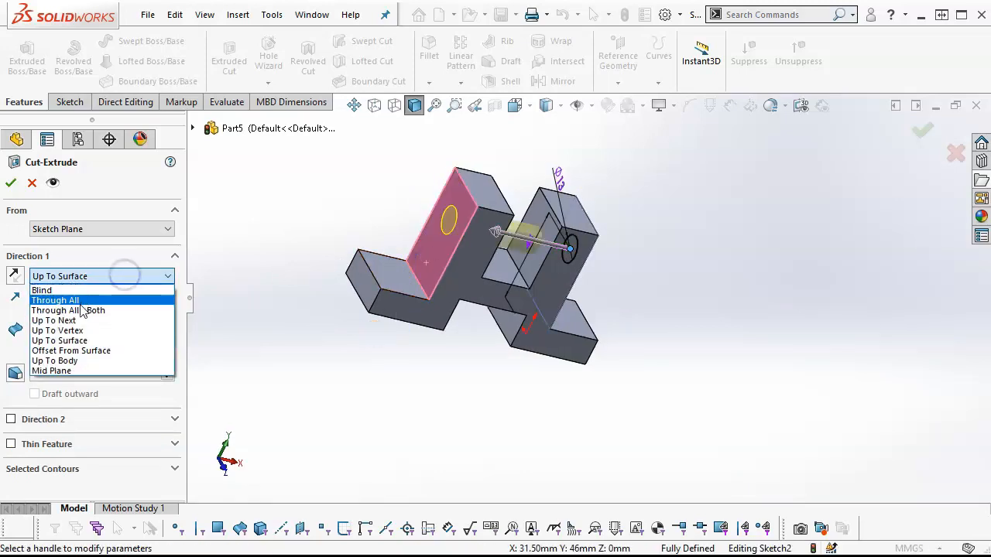
{"action": "left_click", "coordinate": [68, 330]}
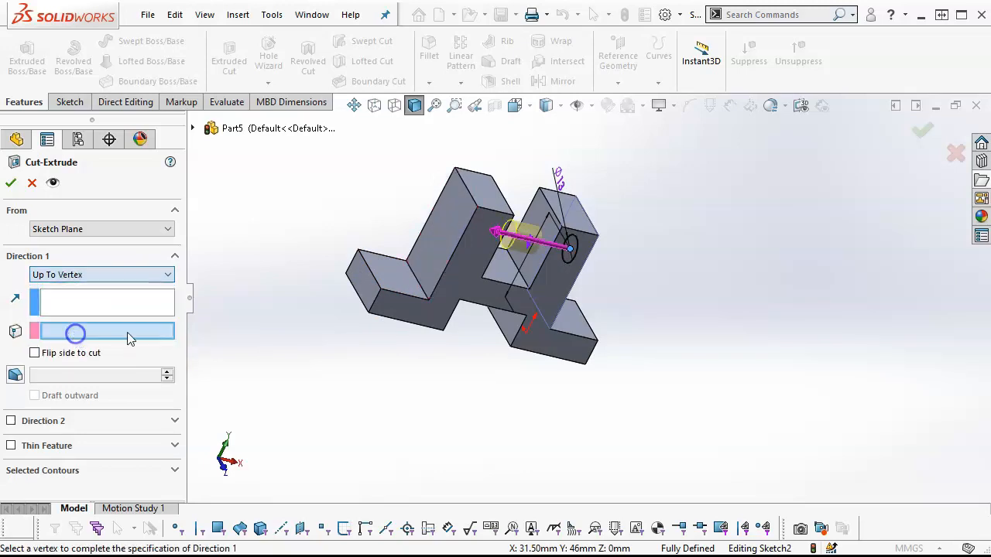
{"action": "left_click", "coordinate": [475, 209]}
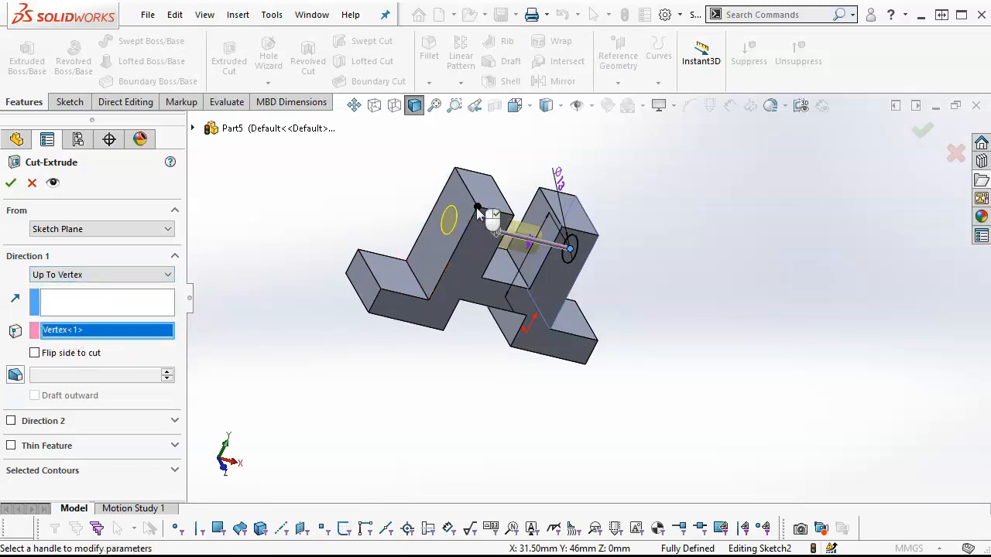
{"action": "middle_click_drag", "start_coordinate": [300, 243], "coordinate": [241, 208]}
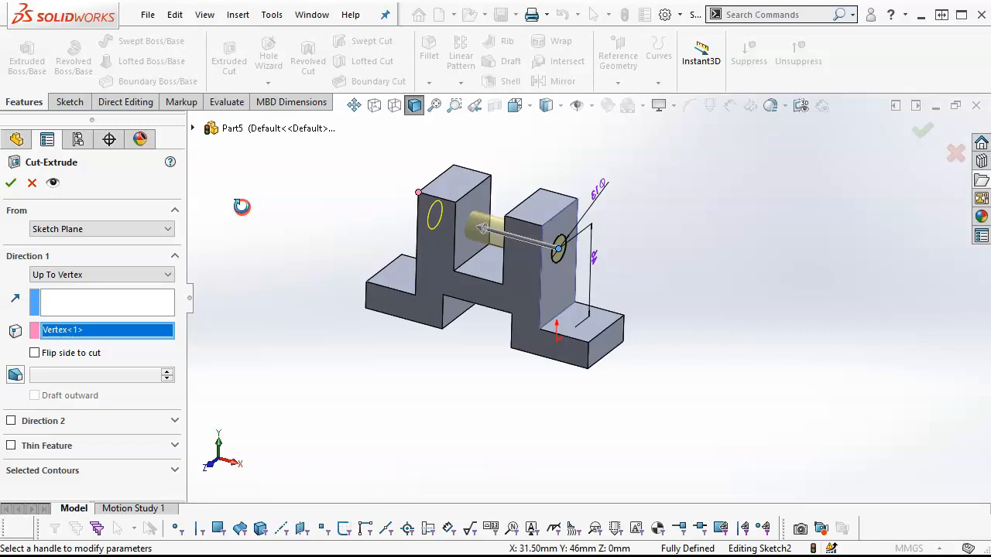
Set the cut's end condition to Through All and complete the 13 mm hole through both prongs
{"action": "left_click", "coordinate": [112, 274]}
{"action": "left_click", "coordinate": [88, 300]}
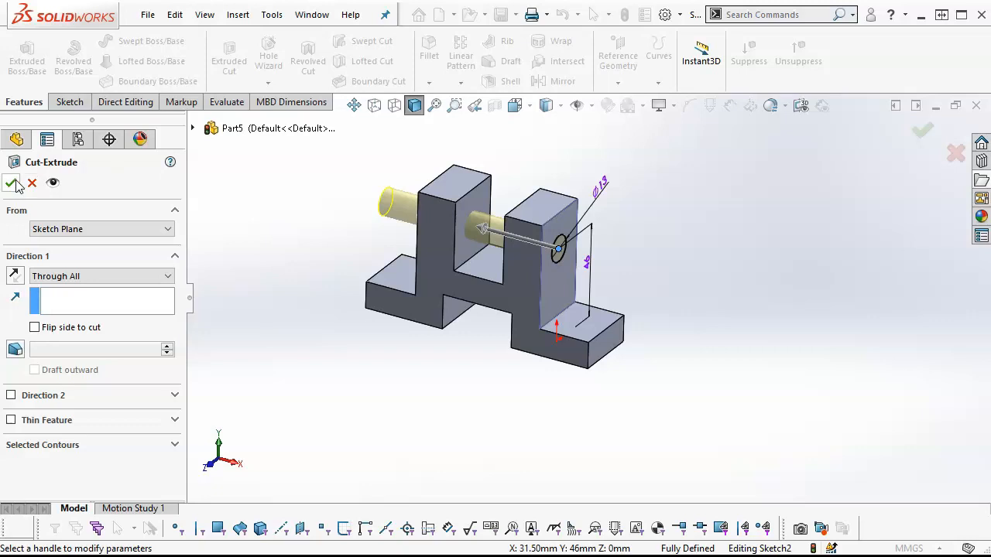
{"action": "middle_click_drag", "start_coordinate": [432, 300], "coordinate": [408, 260]}
{"action": "scroll", "coordinate": [413, 246], "scroll_direction": "down", "scroll_amount": 5}
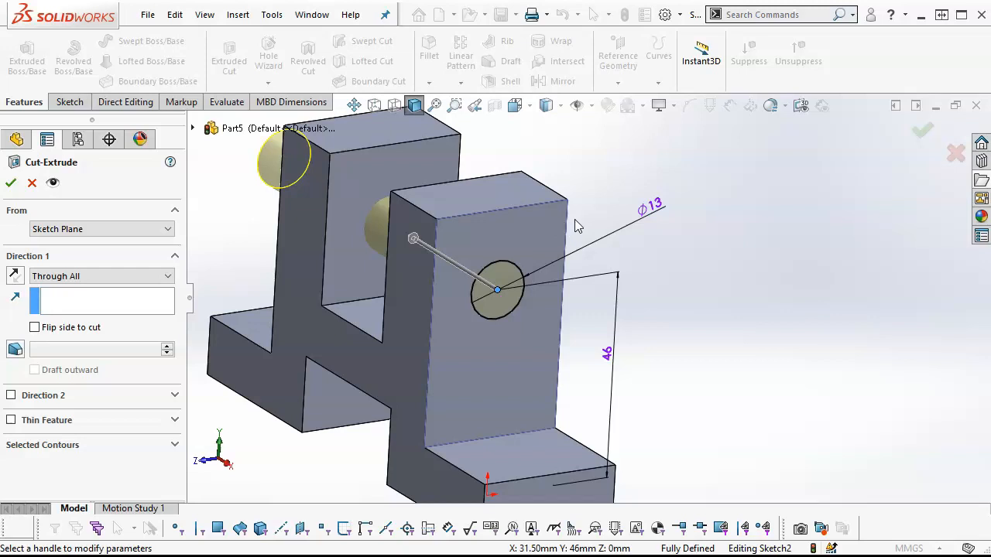
{"action": "left_click", "coordinate": [11, 183]}
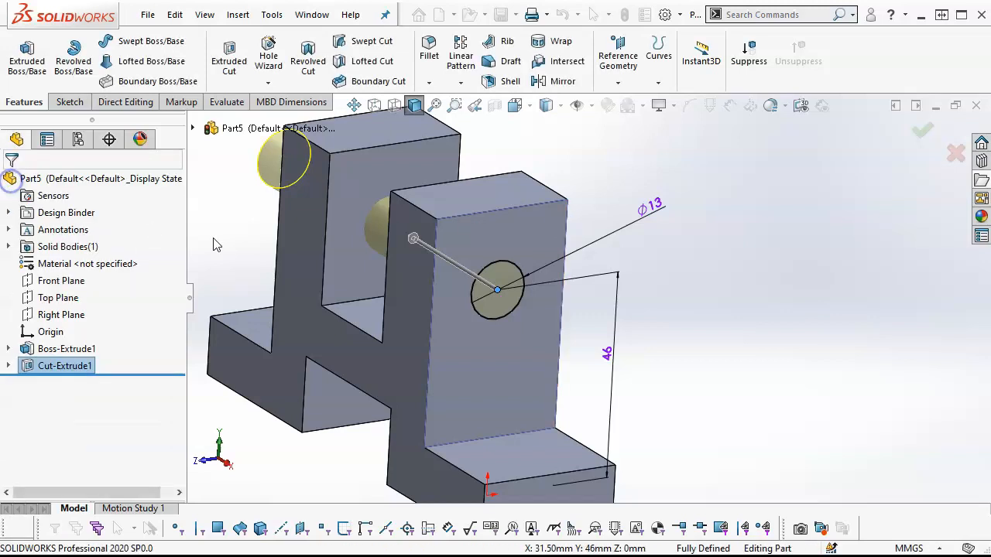
Start a sketch on the right prong's outer side face and draw a centerpoint arc of about 26 mm radius above the hole, spanning the side edges
{"action": "left_click", "coordinate": [448, 238]}
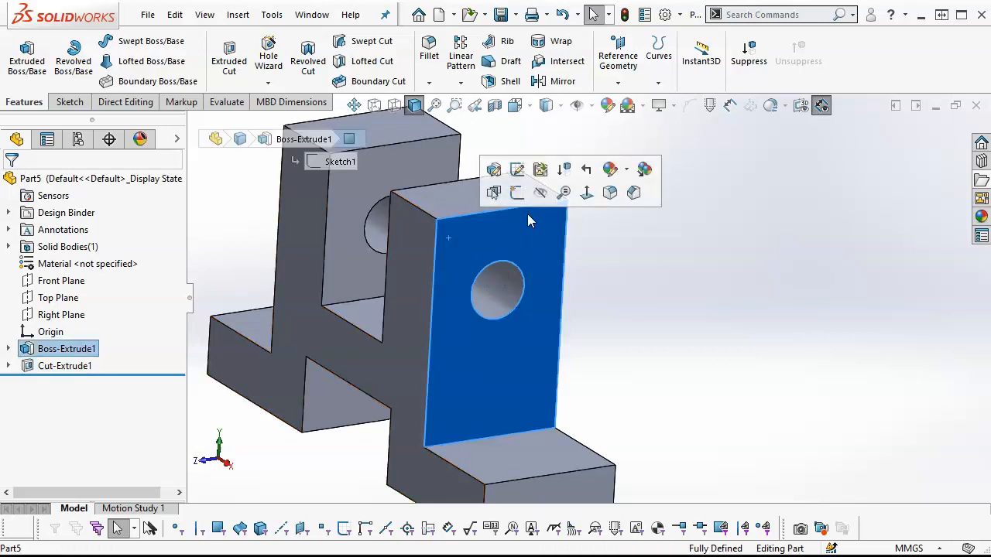
{"action": "left_click", "coordinate": [517, 191]}
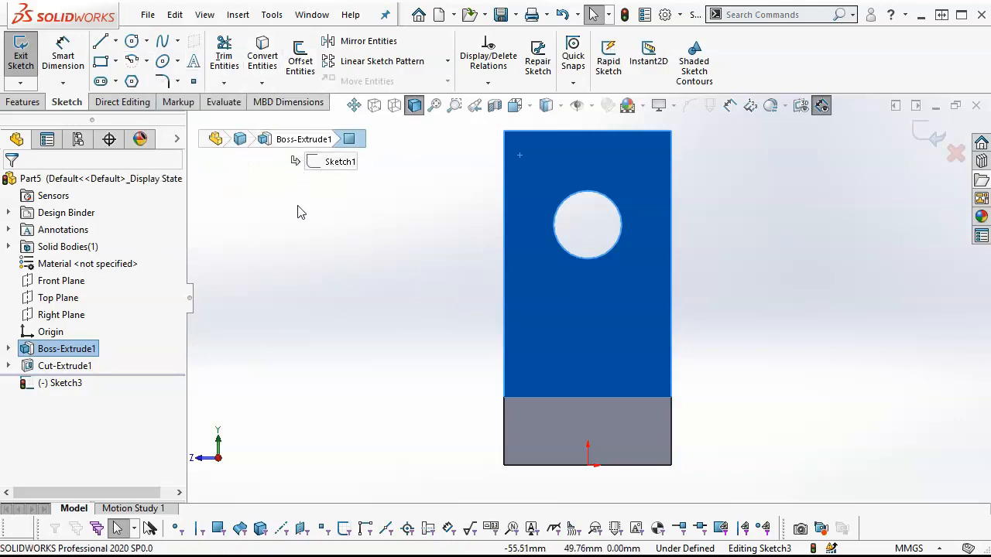
{"action": "left_click", "coordinate": [145, 61]}
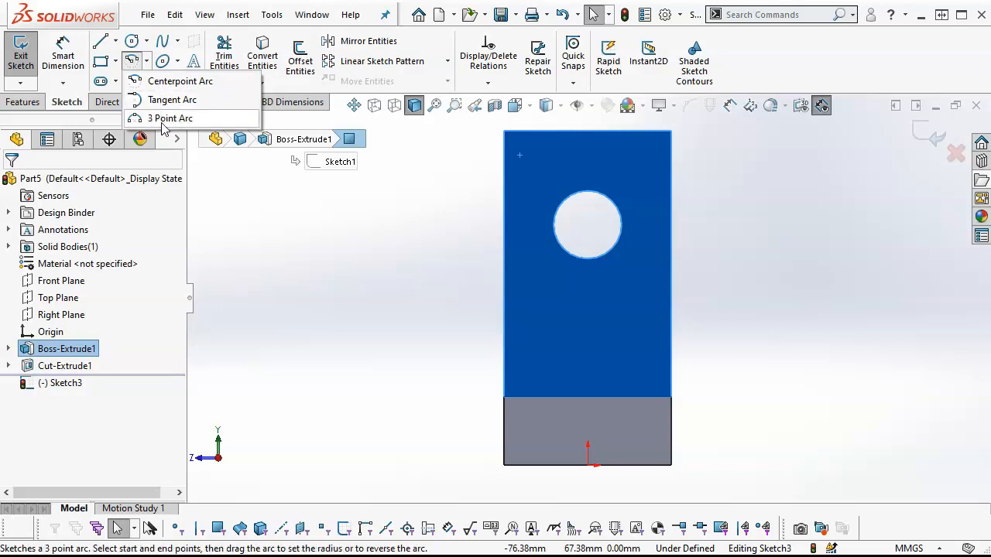
{"action": "left_click", "coordinate": [141, 82]}
{"action": "left_click", "coordinate": [594, 305]}
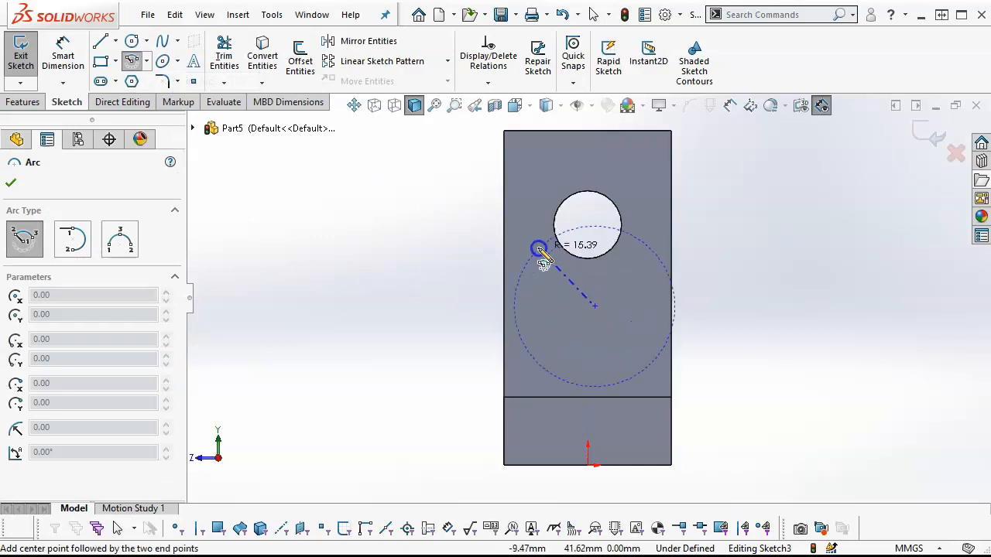
{"action": "left_click", "coordinate": [505, 205]}
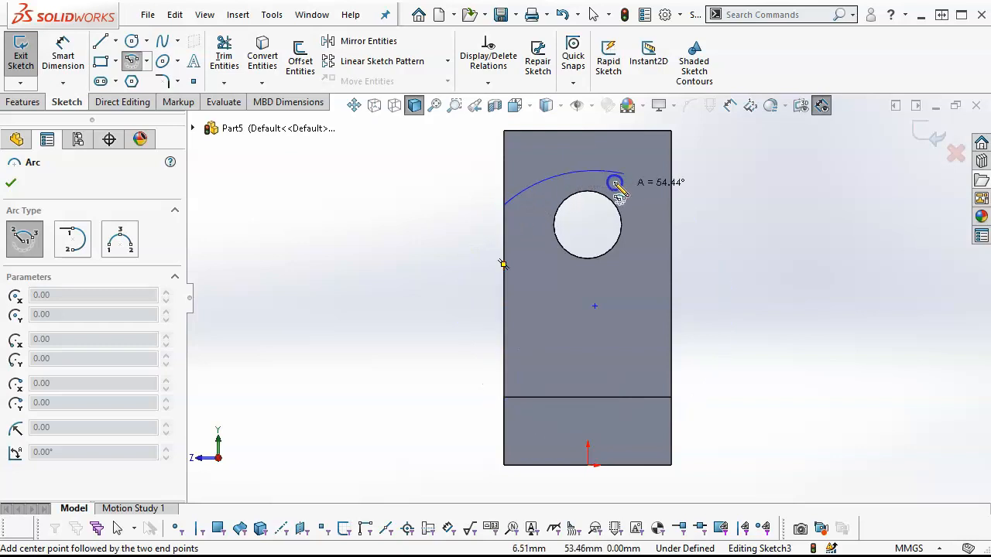
{"action": "left_click", "coordinate": [671, 196]}
{"action": "right_click", "coordinate": [690, 203]}
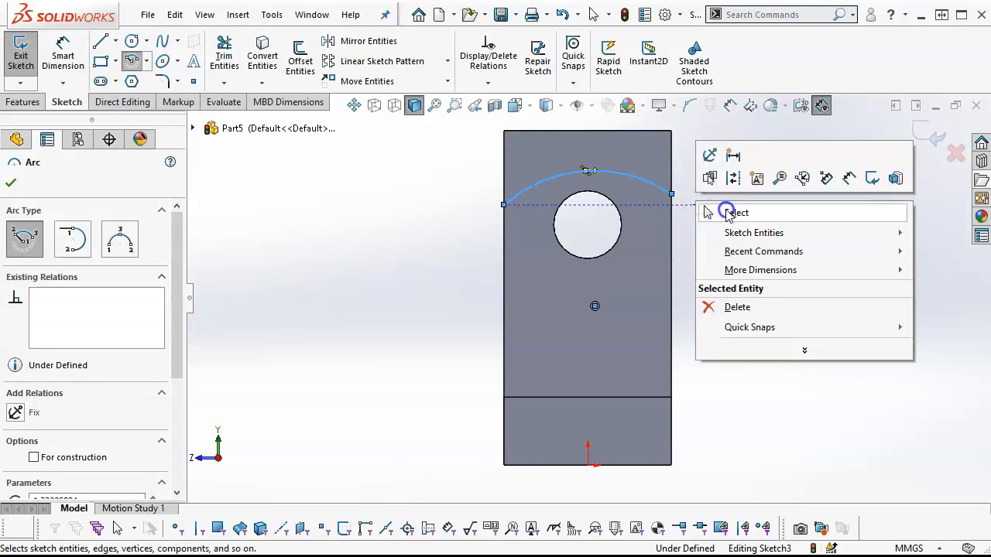
{"action": "left_click", "coordinate": [724, 210]}
Add a tangent relation between the arc and the top edge of the prong
{"action": "left_click", "coordinate": [580, 177]}
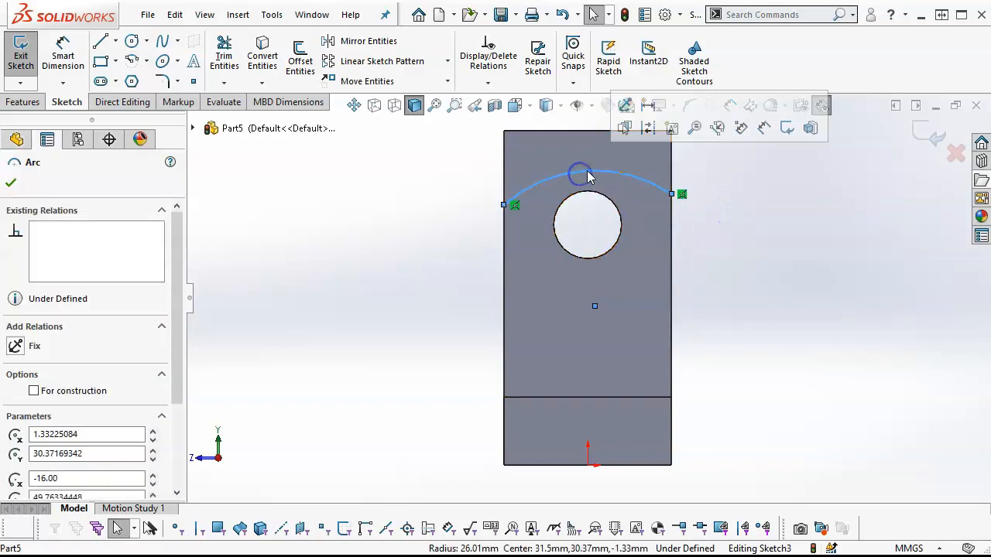
{"action": "left_click", "coordinate": [575, 132], "text": "ctrl"}
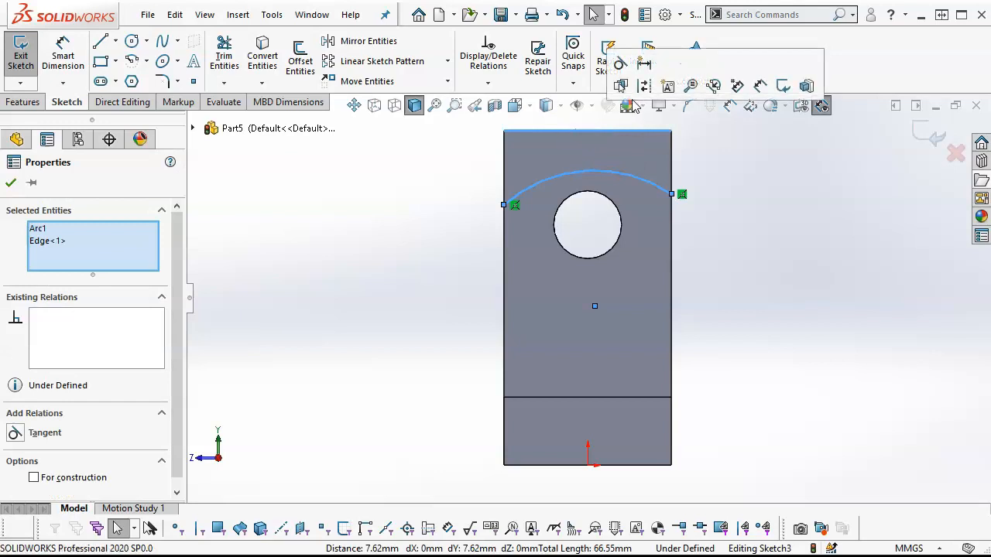
{"action": "left_click", "coordinate": [619, 65]}
{"action": "left_click", "coordinate": [719, 220]}
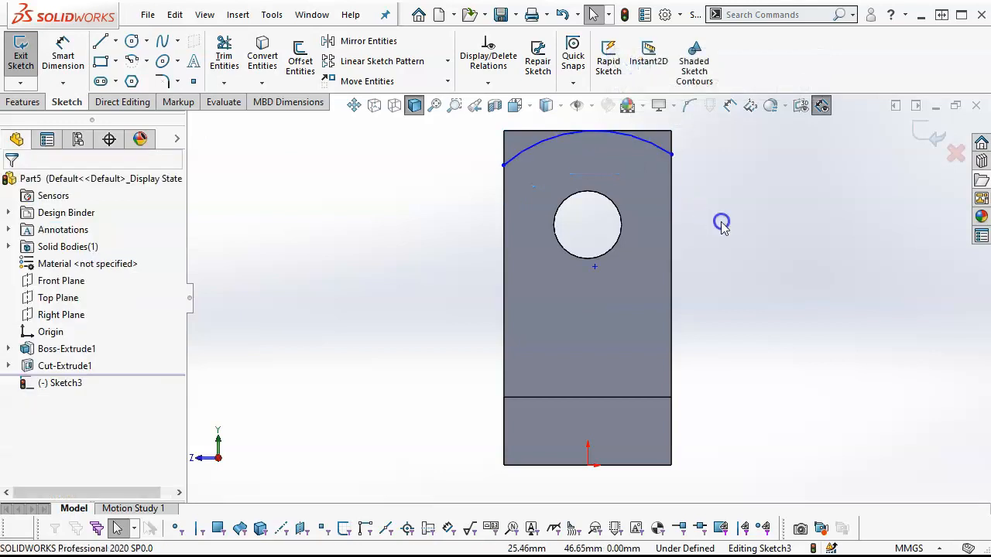
Add a horizontal relation between the arc's two endpoints
{"action": "left_click", "coordinate": [670, 156]}
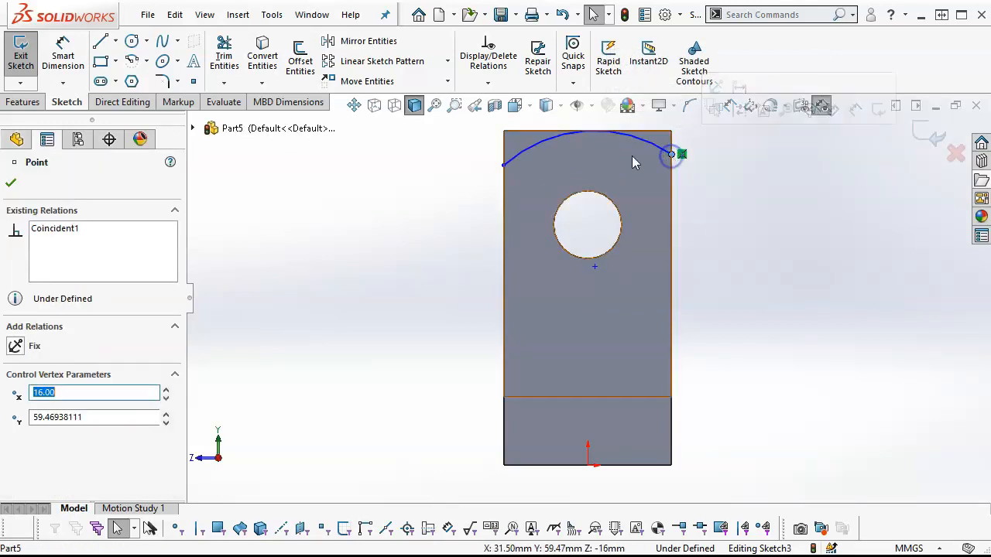
{"action": "left_click", "coordinate": [504, 166], "text": "ctrl"}
{"action": "left_click", "coordinate": [550, 96]}
Dimension the arc's radius as 35 mm
{"action": "right_click", "coordinate": [736, 209]}
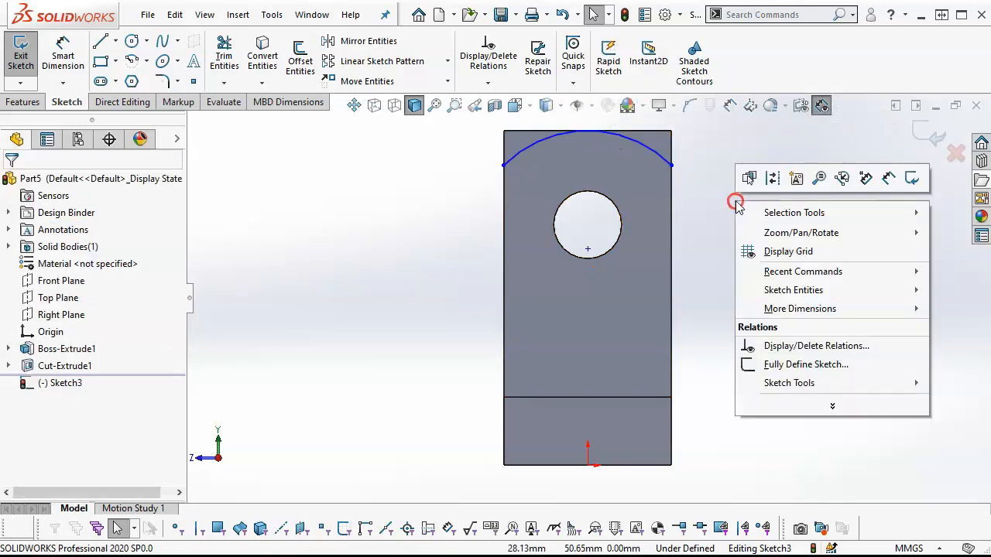
{"action": "left_click", "coordinate": [883, 173]}
{"action": "left_click", "coordinate": [652, 154]}
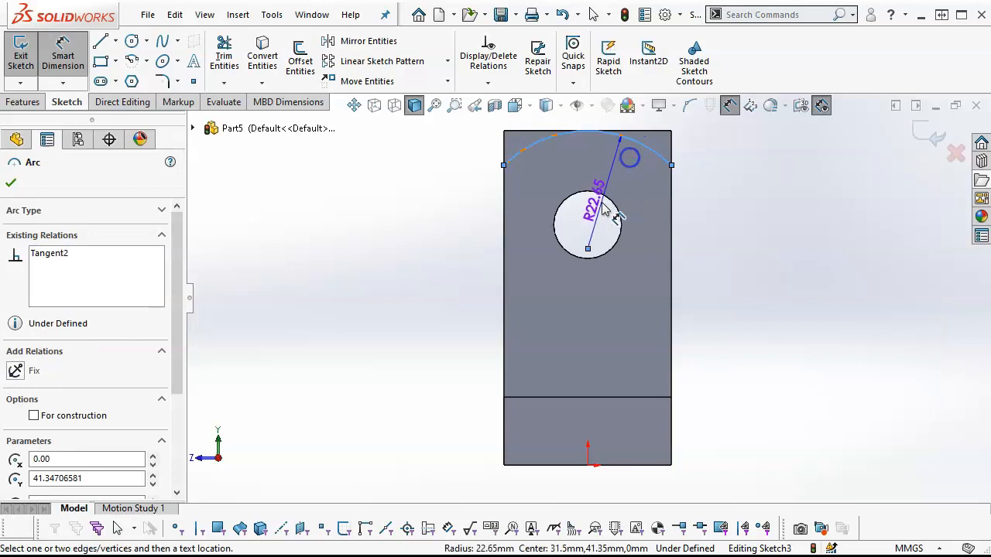
{"action": "left_click", "coordinate": [602, 203]}
{"action": "type", "text": "35"}
{"action": "key", "text": "Return"}
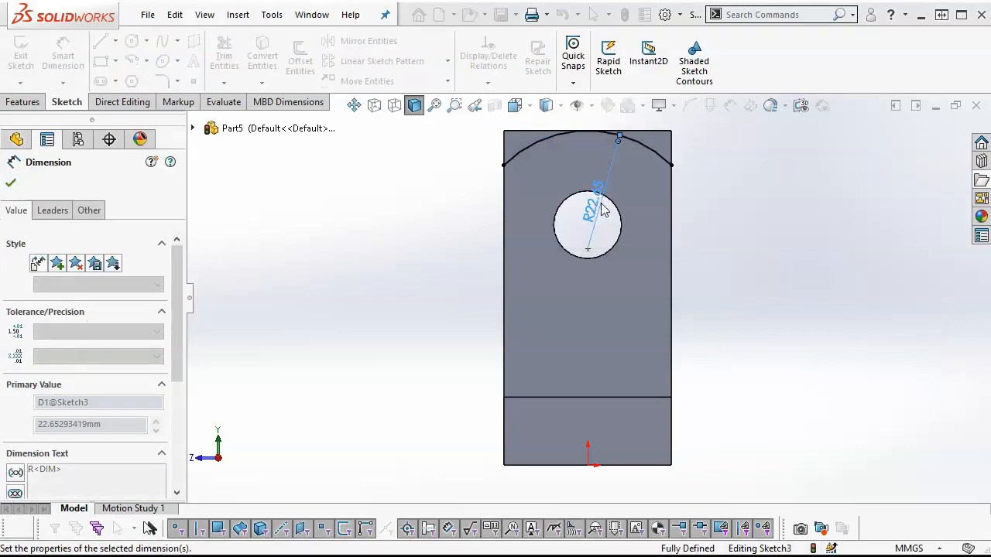
{"action": "scroll", "coordinate": [581, 152], "scroll_direction": "down", "scroll_amount": 2}
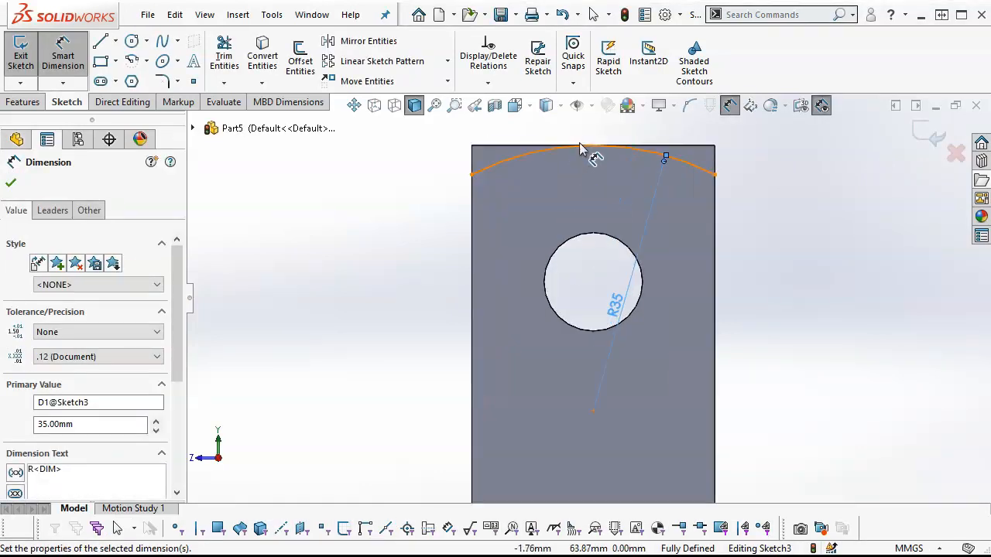
{"action": "scroll", "coordinate": [596, 155], "scroll_direction": "up", "scroll_amount": 4}
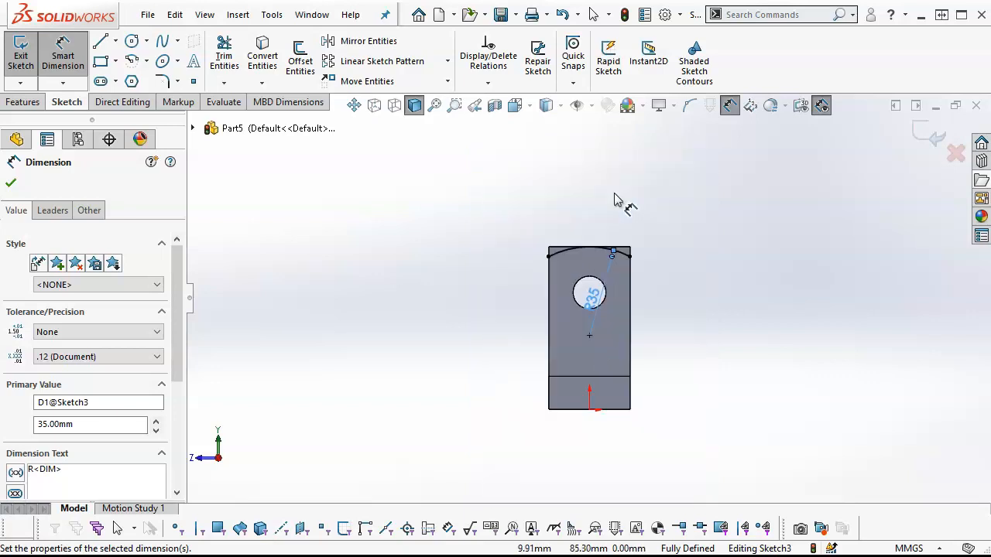
{"action": "right_click", "coordinate": [608, 195]}
{"action": "left_click", "coordinate": [627, 237]}
Extrude-cut the material above the arc with Through All in both directions to round the tops of both prongs
{"action": "middle_click_drag", "start_coordinate": [655, 229], "coordinate": [702, 312]}
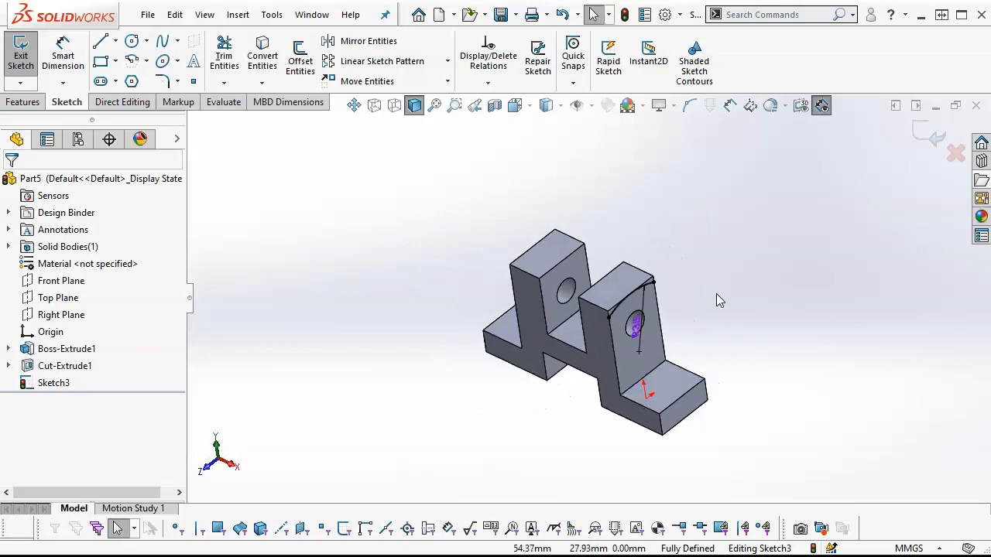
{"action": "key", "text": "ctrl+1"}
{"action": "key", "text": "ctrl+3"}
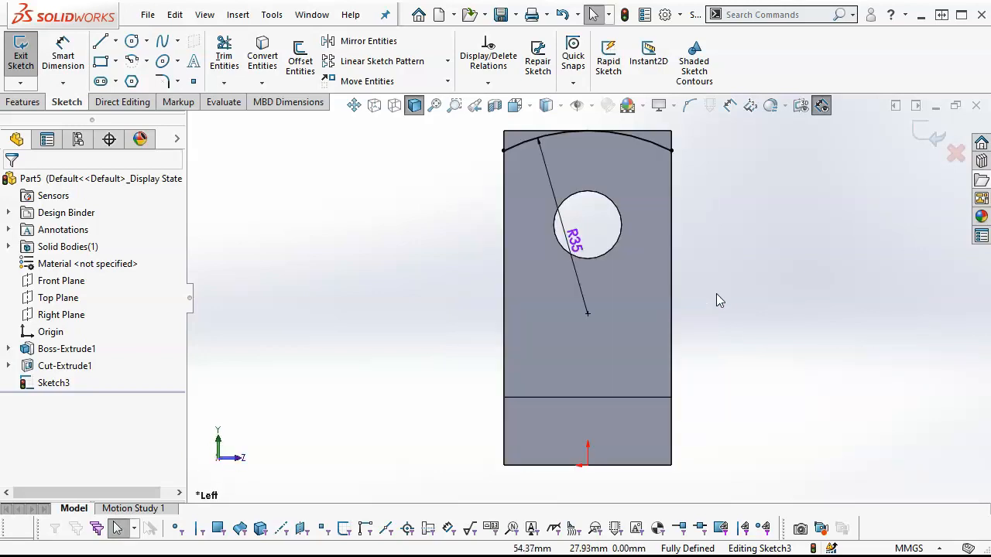
{"action": "left_click", "coordinate": [31, 102]}
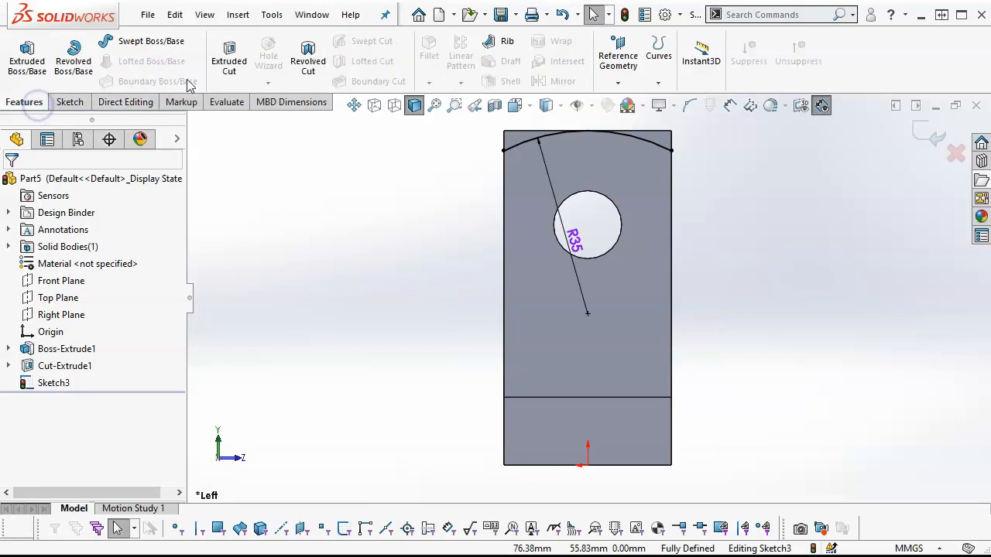
{"action": "left_click", "coordinate": [229, 61]}
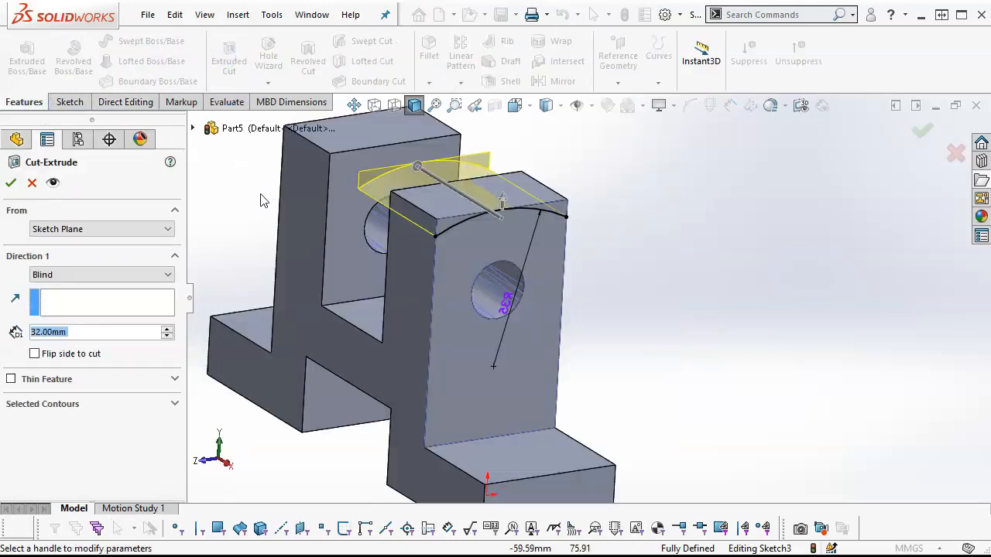
{"action": "left_click", "coordinate": [100, 274]}
{"action": "left_click", "coordinate": [70, 295]}
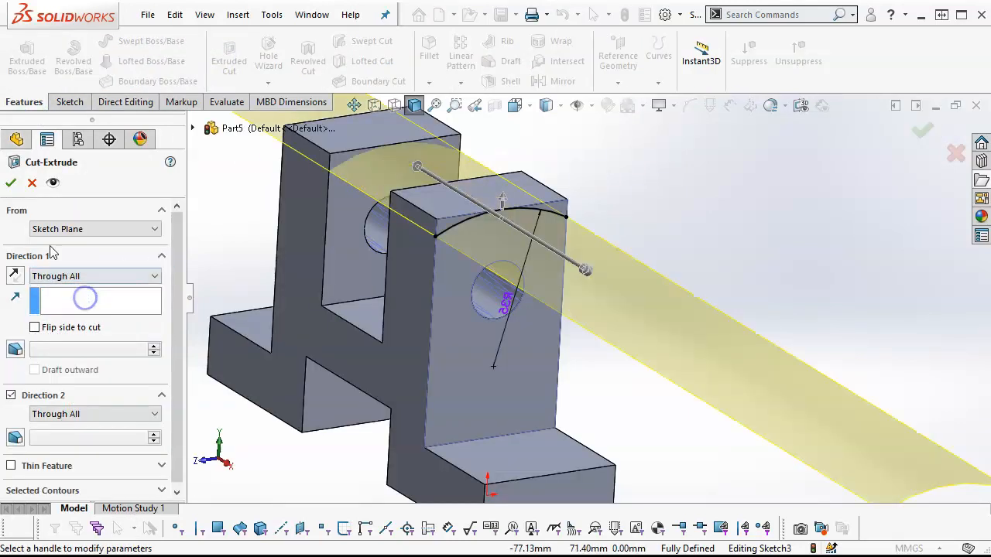
{"action": "left_click", "coordinate": [11, 183]}
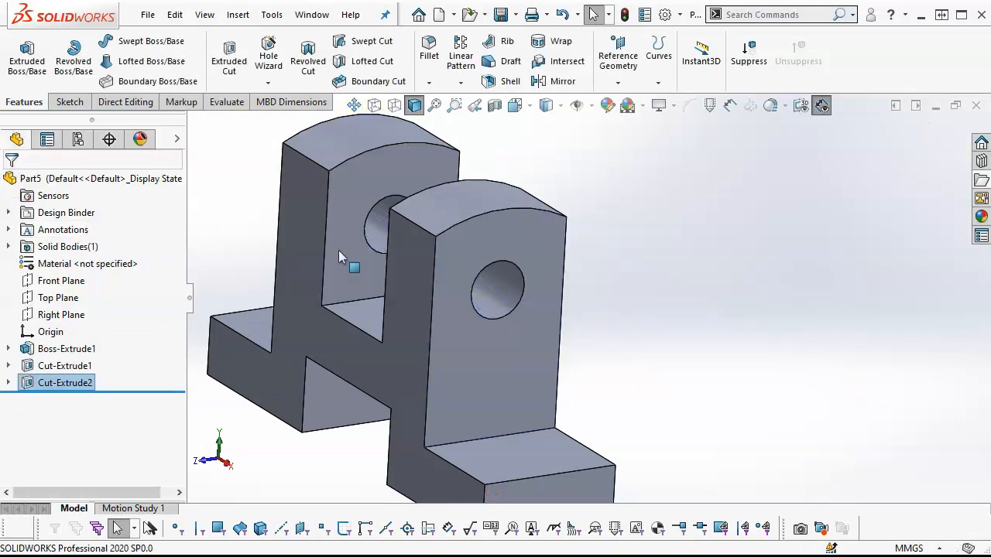
{"action": "scroll", "coordinate": [552, 202], "scroll_direction": "up", "scroll_amount": 5}
{"action": "middle_click_drag", "start_coordinate": [550, 223], "coordinate": [579, 283]}
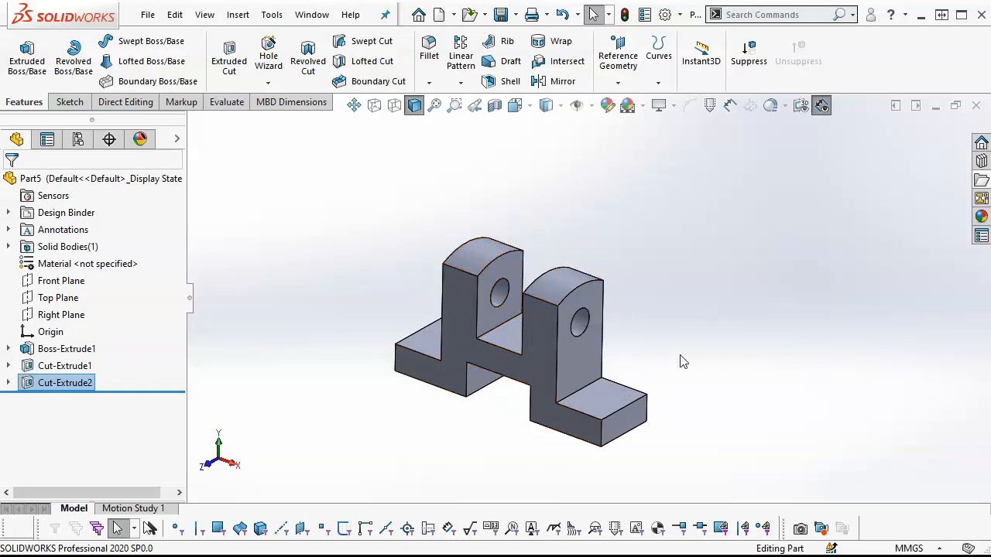
{"action": "scroll", "coordinate": [515, 394], "scroll_direction": "down", "scroll_amount": 2}
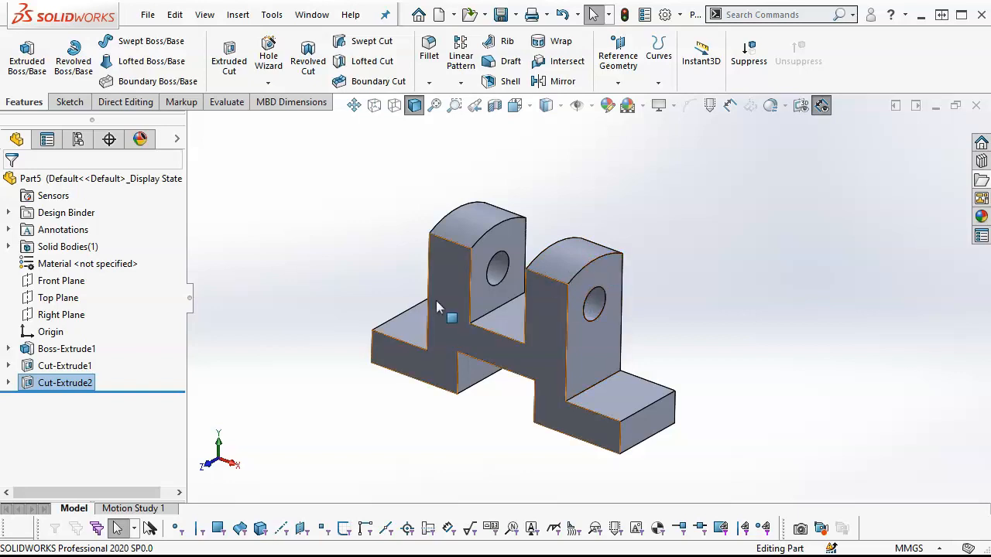
{"action": "left_click", "coordinate": [8, 382]}
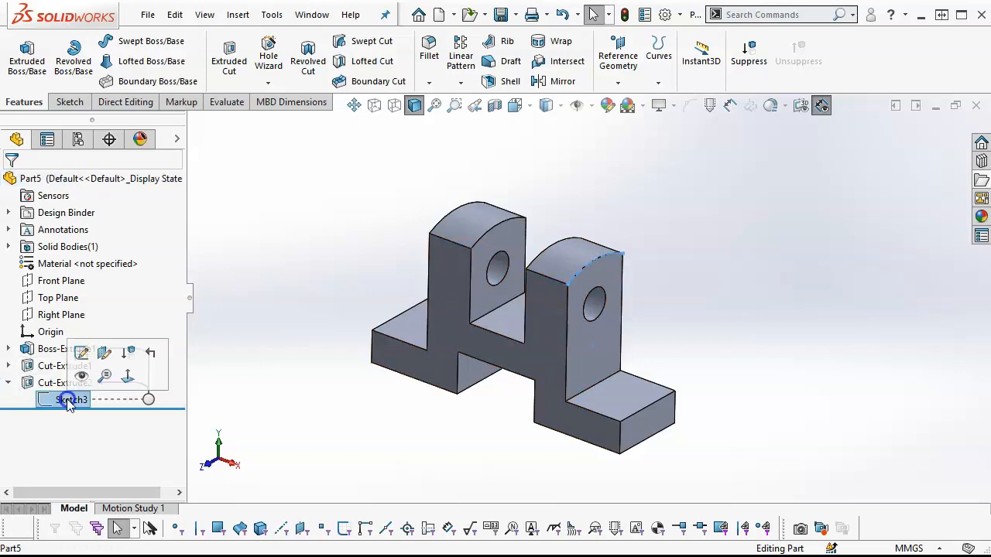
{"action": "left_click", "coordinate": [276, 408]}
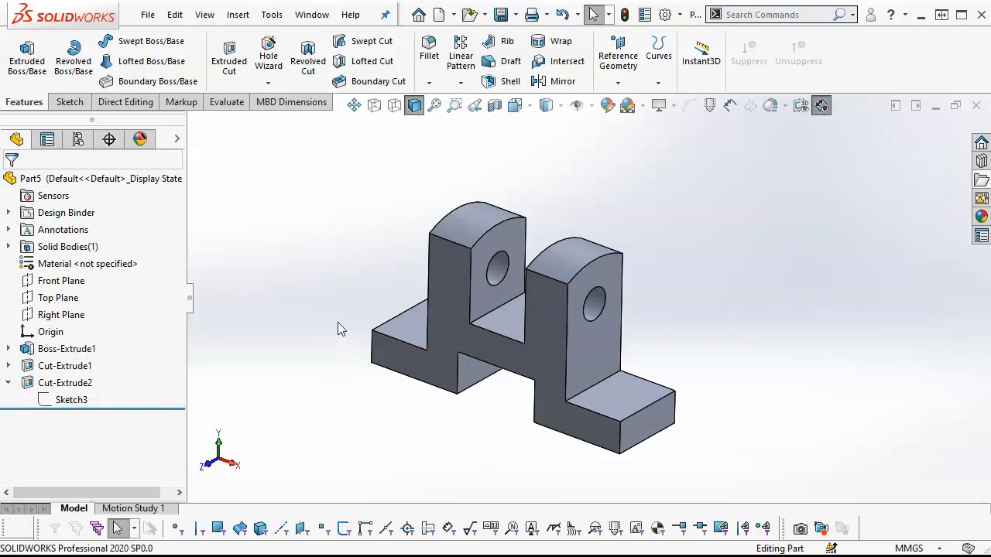
Chamfer the two front vertical edges at the outer ends of the base feet with 10 mm distance and 45° angle
{"action": "left_click", "coordinate": [621, 430]}
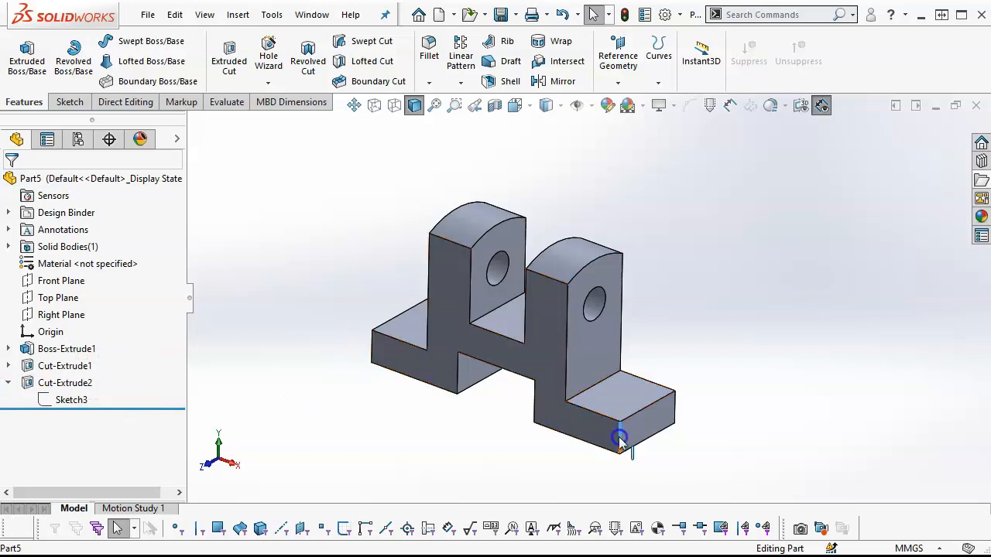
{"action": "left_click", "coordinate": [368, 352], "text": "ctrl"}
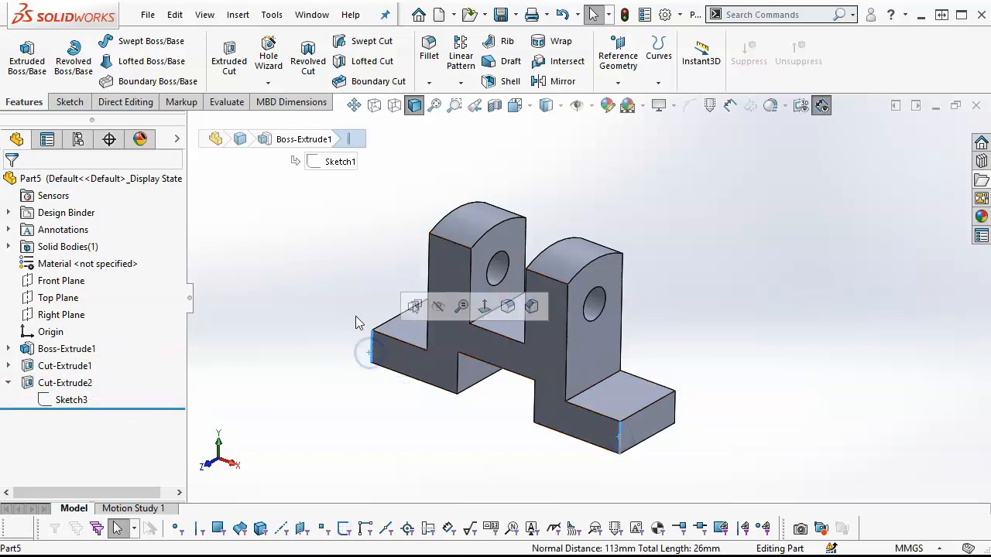
{"action": "left_click", "coordinate": [427, 82]}
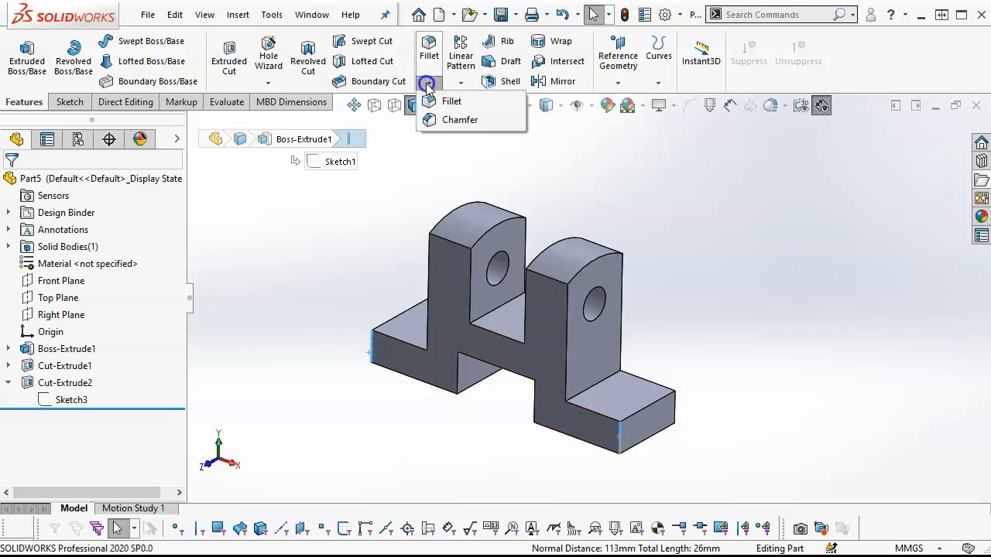
{"action": "left_click", "coordinate": [449, 120]}
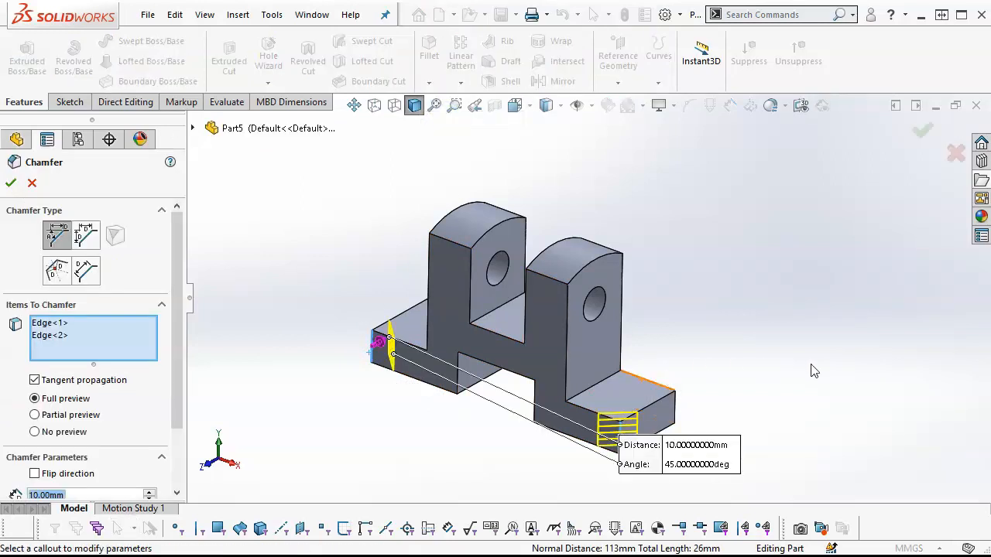
{"action": "left_click_drag", "start_coordinate": [176, 338], "coordinate": [188, 397]}
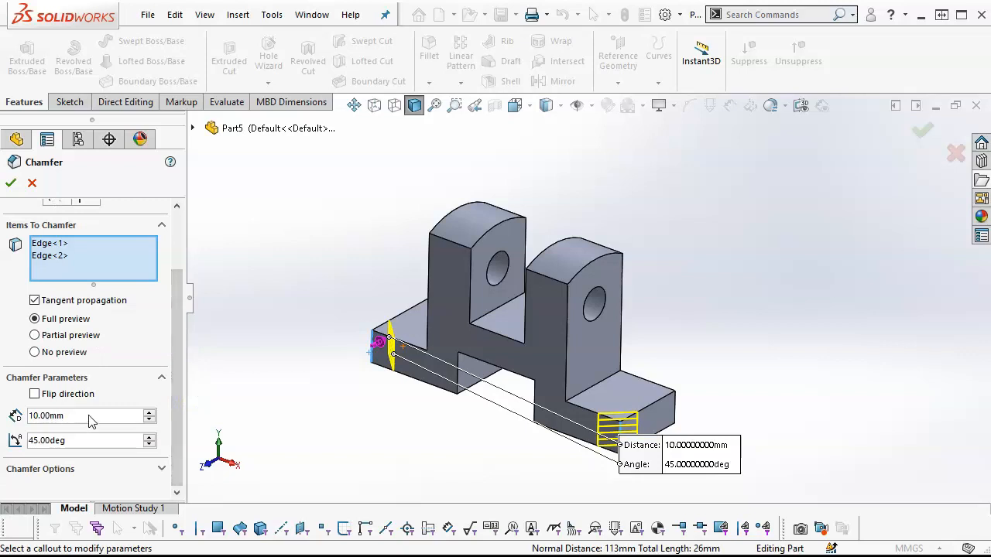
{"action": "left_click_drag", "start_coordinate": [177, 370], "coordinate": [175, 310]}
{"action": "left_click", "coordinate": [11, 184]}
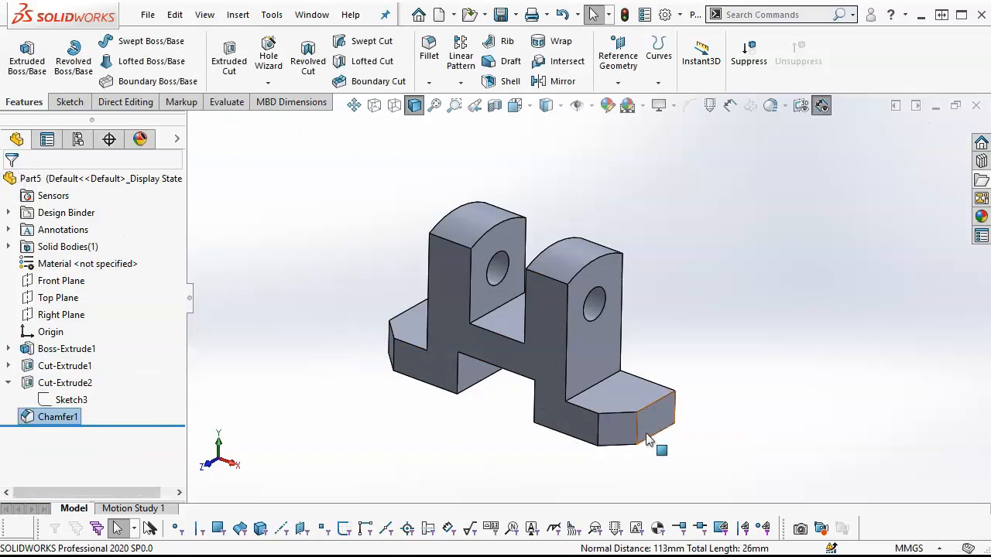
Start a sketch on the top face of the right foot and draw a circle about 11.6 mm in diameter there
{"action": "left_click", "coordinate": [621, 396]}
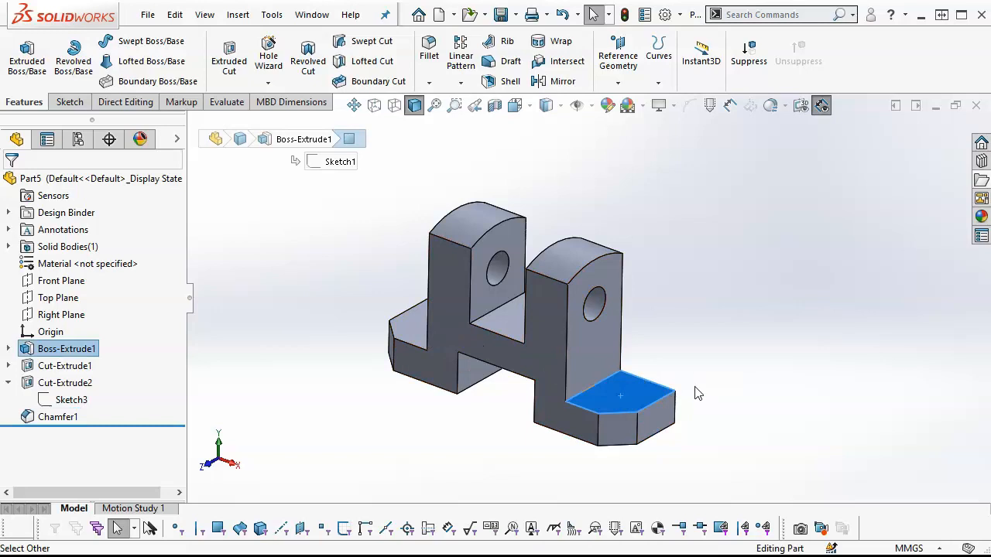
{"action": "middle_click_drag", "start_coordinate": [627, 401], "coordinate": [637, 392]}
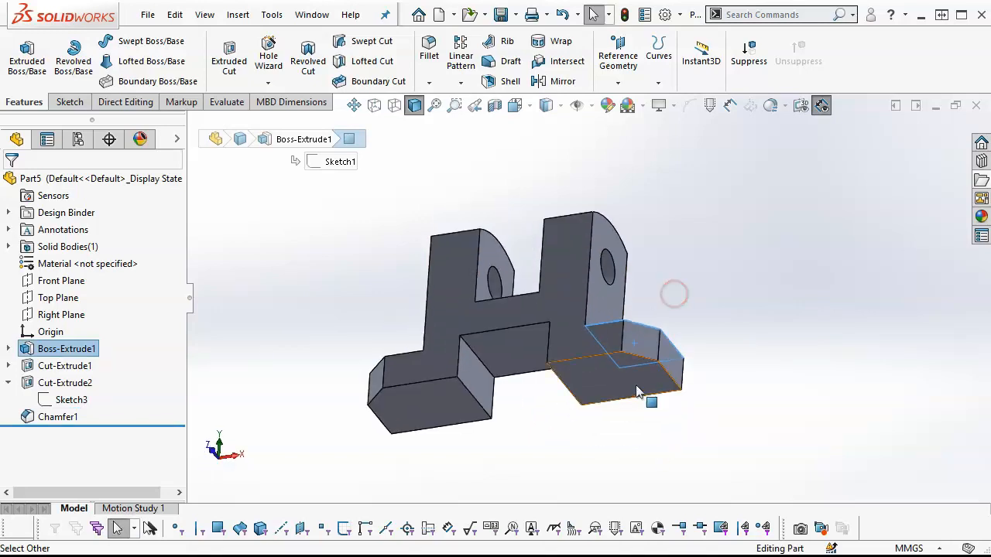
{"action": "middle_click_drag", "start_coordinate": [714, 366], "coordinate": [708, 504]}
{"action": "scroll", "coordinate": [607, 353], "scroll_direction": "down", "scroll_amount": 3}
{"action": "left_click", "coordinate": [605, 346]}
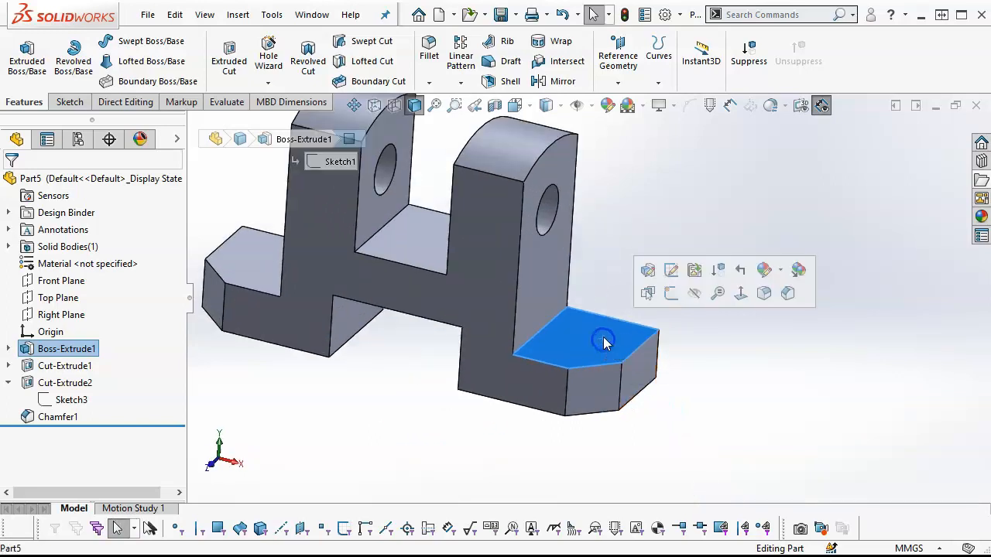
{"action": "left_click", "coordinate": [664, 296]}
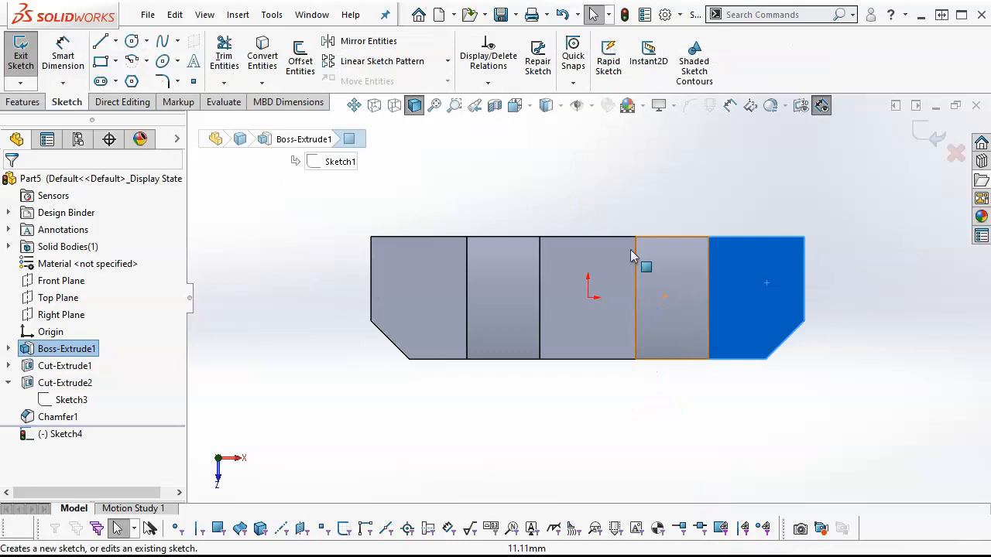
{"action": "left_click", "coordinate": [132, 41]}
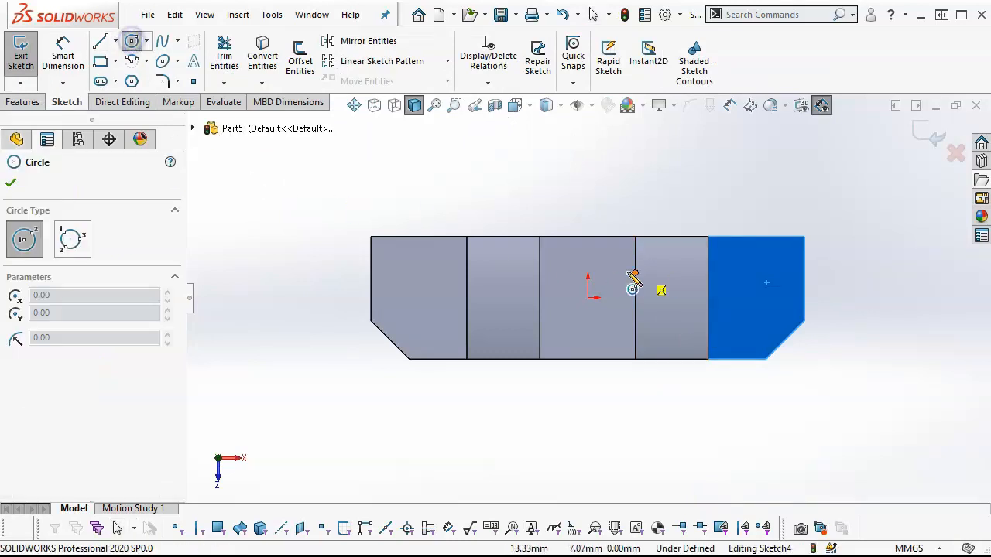
{"action": "left_click", "coordinate": [753, 298]}
{"action": "left_click", "coordinate": [772, 308]}
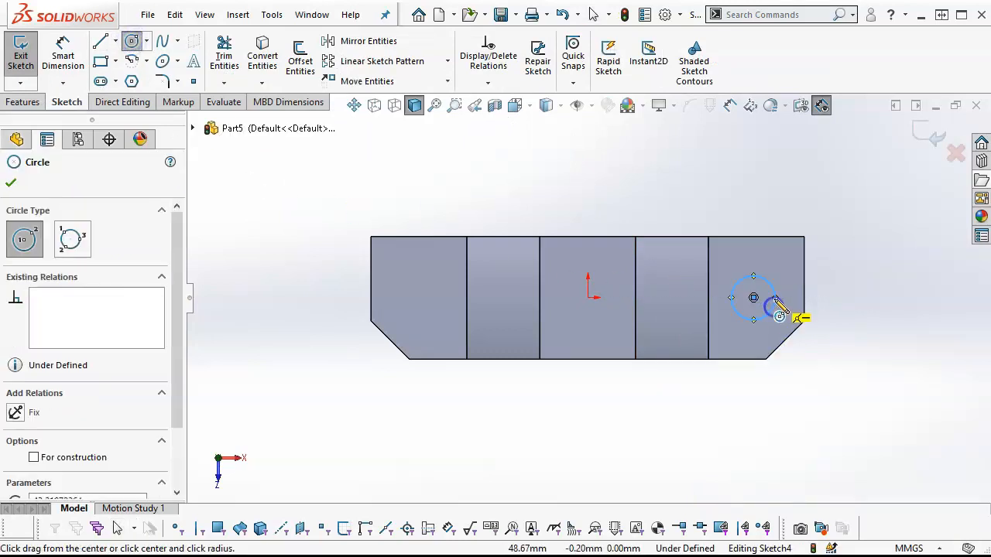
{"action": "right_click", "coordinate": [849, 273]}
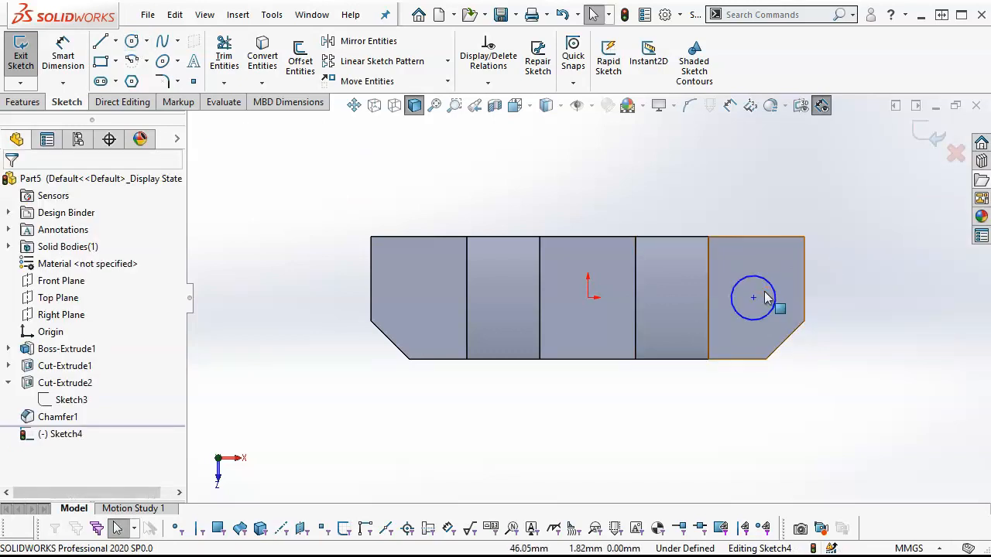
Draw a vertical centerline through the origin from the midpoint of the part's rear edge to its front edge
{"action": "left_click", "coordinate": [115, 44]}
{"action": "left_click", "coordinate": [131, 80]}
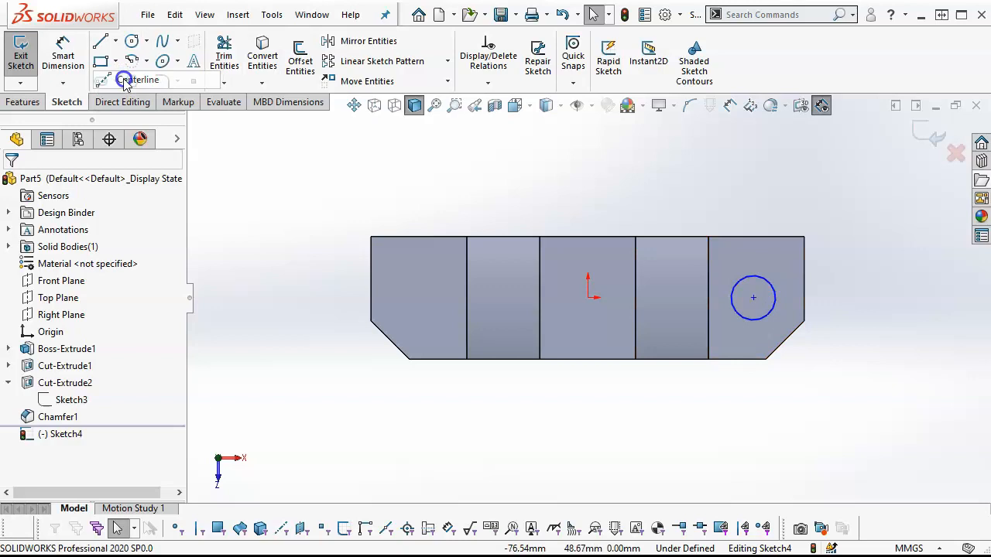
{"action": "left_click", "coordinate": [587, 236]}
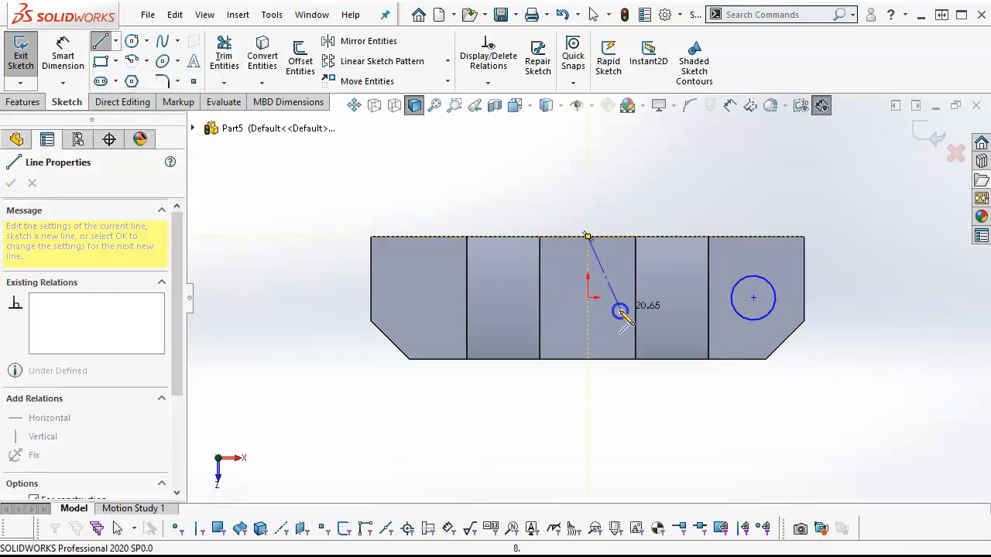
{"action": "left_click", "coordinate": [588, 359]}
{"action": "right_click", "coordinate": [641, 184]}
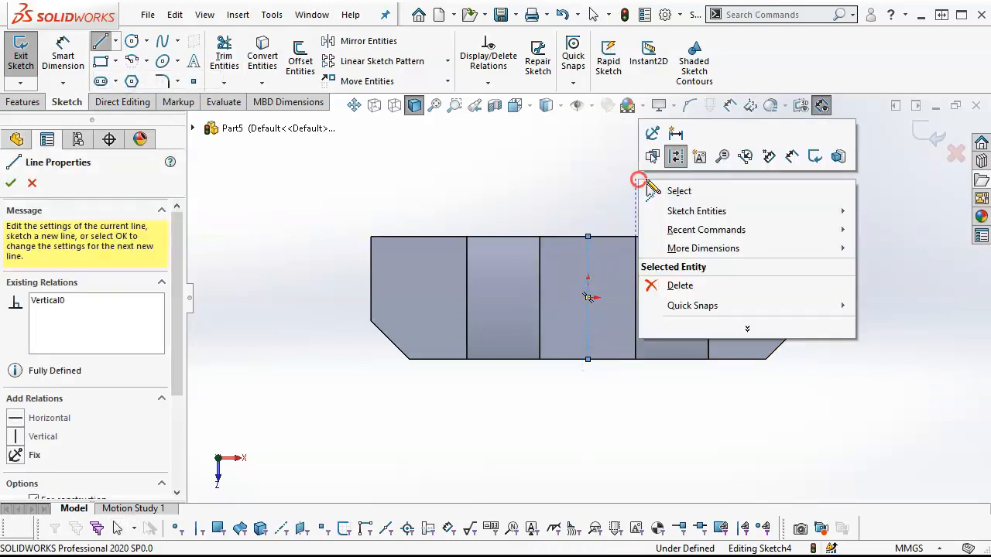
{"action": "left_click", "coordinate": [662, 191]}
Mirror the circle about the centerline onto the opposite foot
{"action": "left_click", "coordinate": [772, 282]}
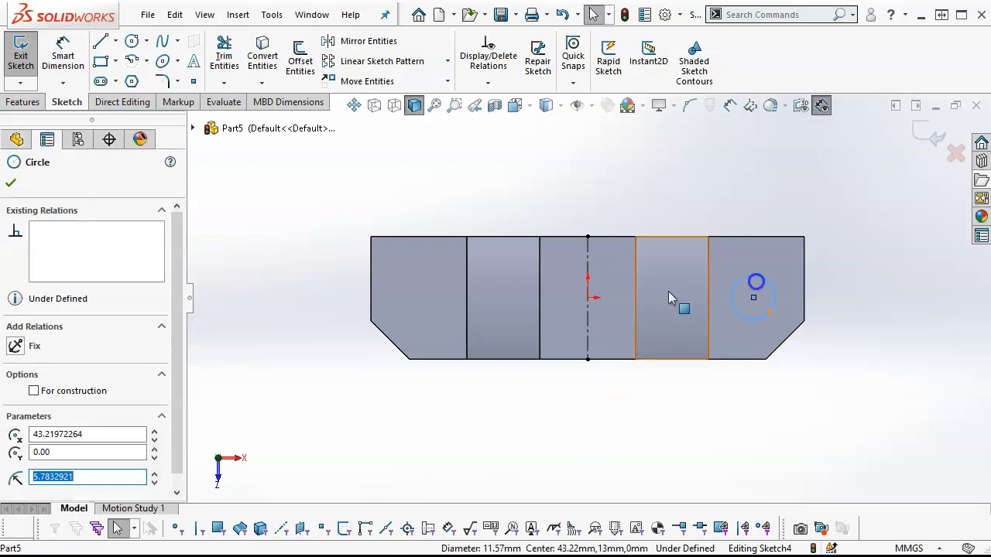
{"action": "left_click", "coordinate": [587, 318], "text": "ctrl"}
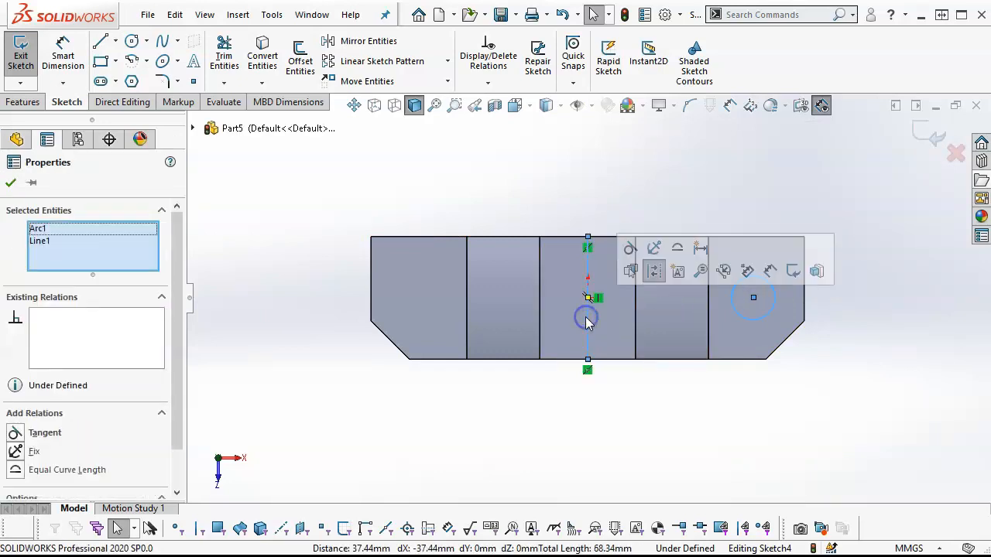
{"action": "left_click", "coordinate": [370, 41]}
Dimension the right circle's center 13 mm from the rear edge of the foot
{"action": "left_click", "coordinate": [61, 54]}
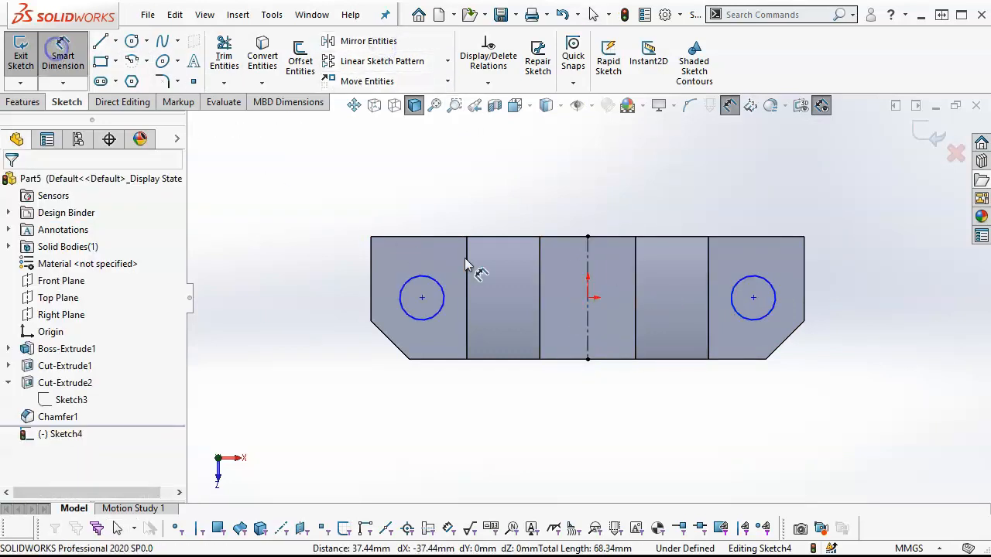
{"action": "left_click", "coordinate": [754, 288]}
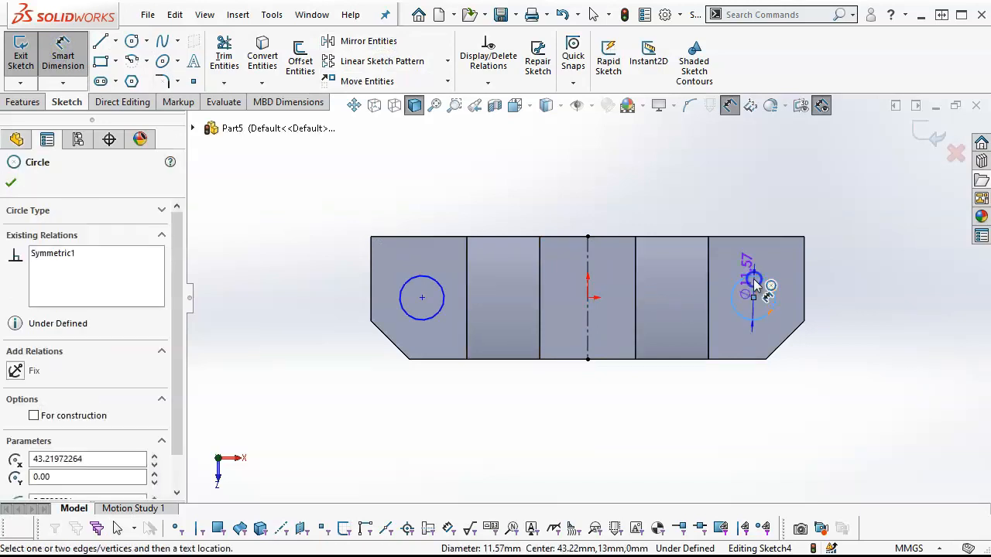
{"action": "left_click", "coordinate": [763, 236]}
{"action": "left_click", "coordinate": [832, 215]}
{"action": "type", "text": "13"}
{"action": "key", "text": "Return"}
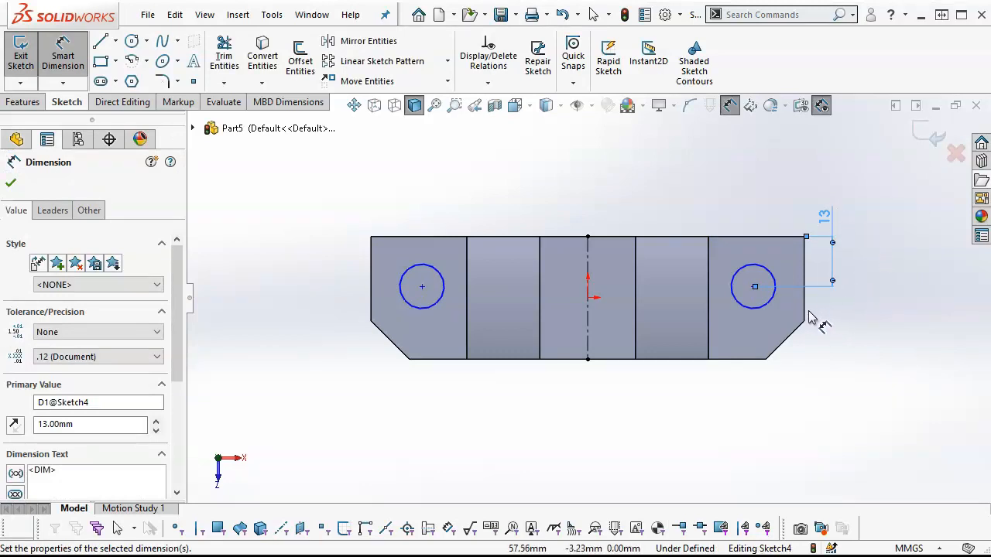
Dimension the right circle's center 13 mm from the outer side edge of the foot
{"action": "left_click", "coordinate": [768, 305]}
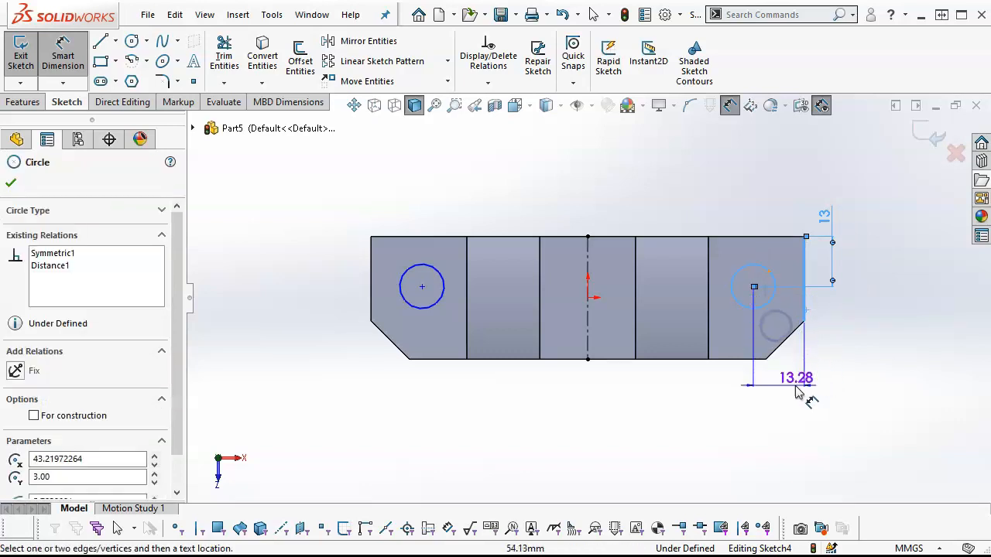
{"action": "left_click", "coordinate": [802, 413]}
{"action": "type", "text": "13"}
{"action": "key", "text": "Return"}
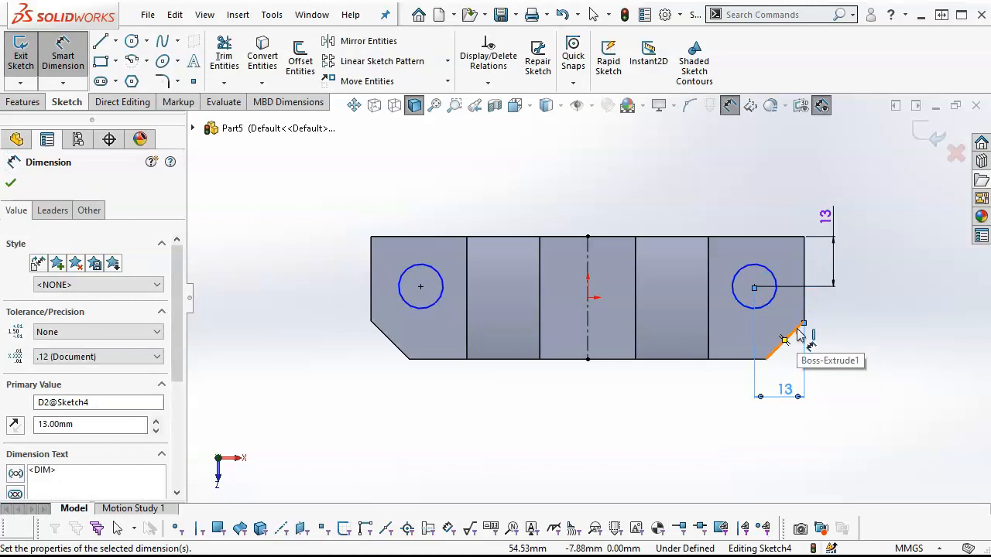
Dimension the right circle's diameter as 11 mm
{"action": "left_click", "coordinate": [769, 273]}
{"action": "left_click", "coordinate": [661, 203]}
{"action": "type", "text": "11"}
{"action": "key", "text": "Return"}
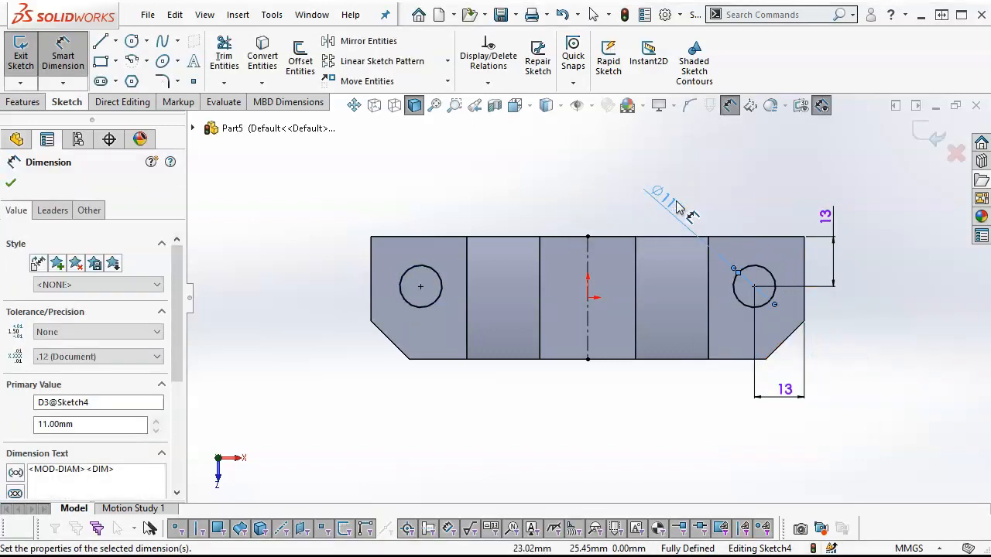
{"action": "left_click", "coordinate": [10, 182]}
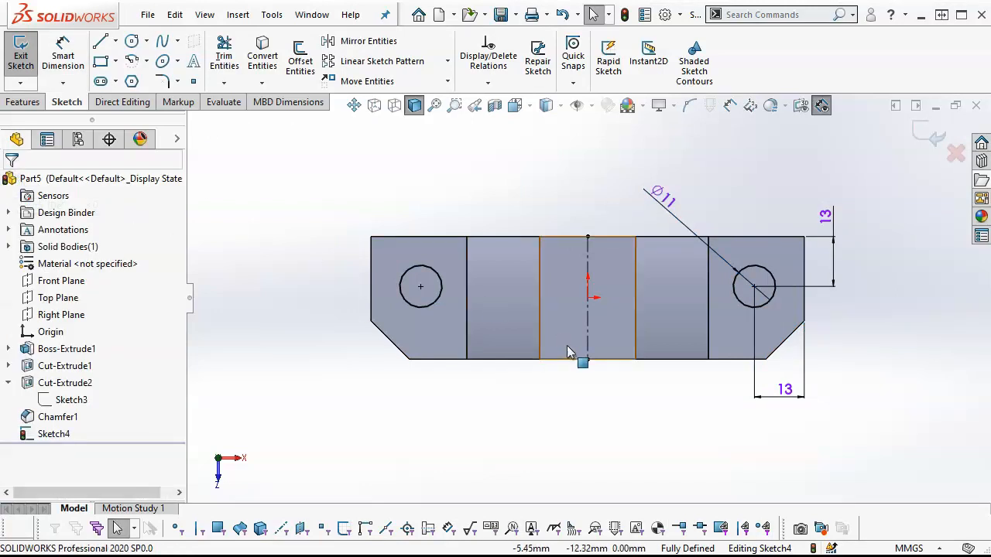
Extrude-cut both circles with the Through All end condition to make the mounting holes in the two feet
{"action": "key", "text": "ctrl+7"}
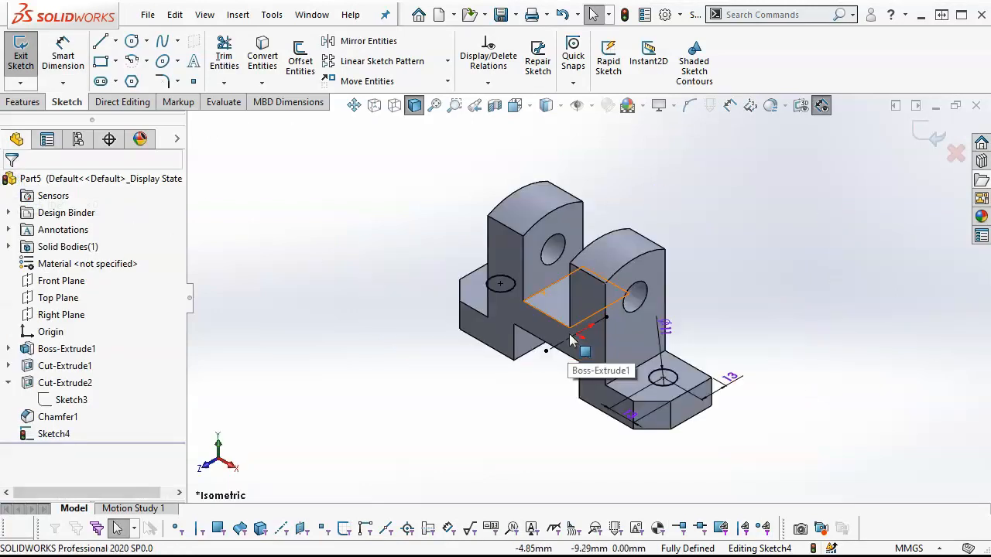
{"action": "left_click", "coordinate": [23, 102]}
{"action": "left_click", "coordinate": [229, 58]}
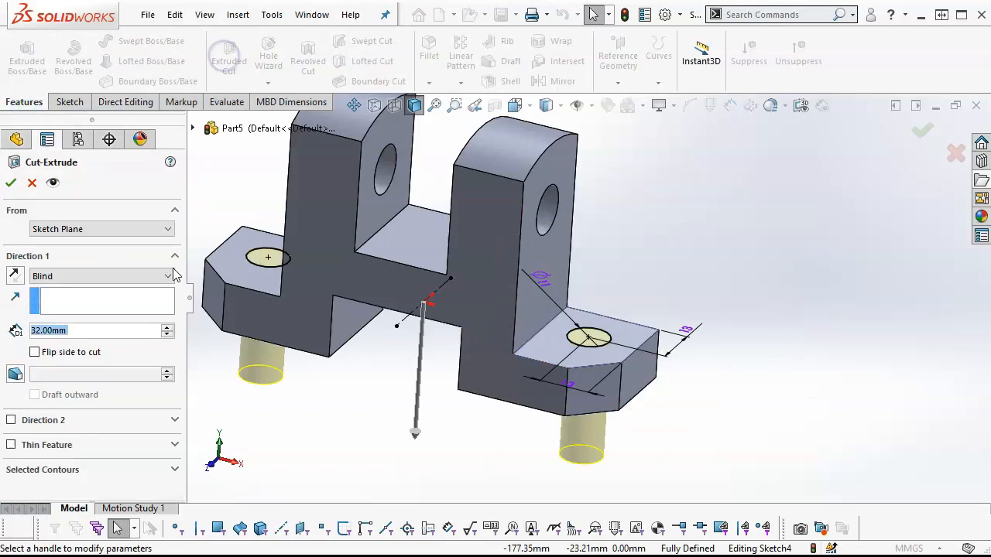
{"action": "left_click", "coordinate": [98, 277]}
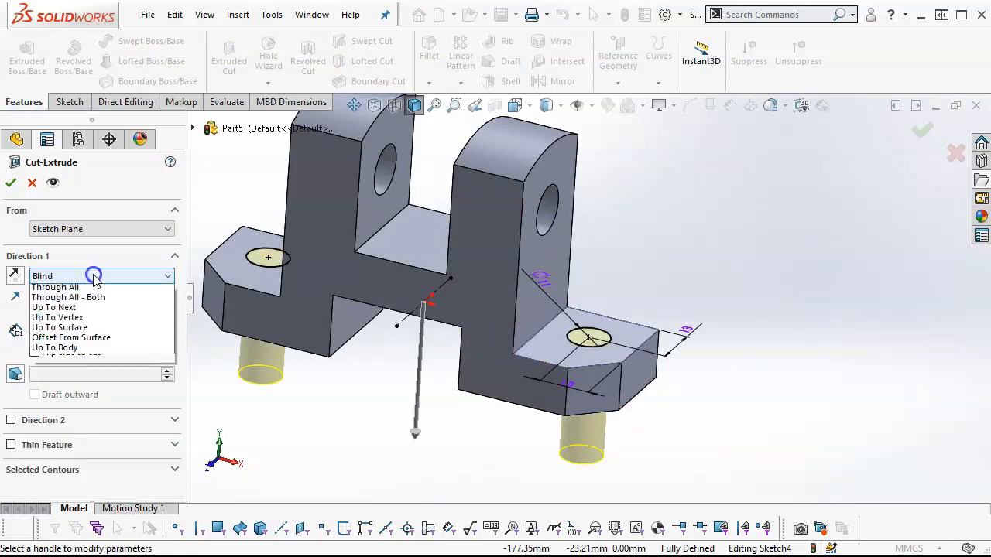
{"action": "left_click", "coordinate": [54, 300]}
{"action": "left_click", "coordinate": [10, 183]}
{"action": "left_click", "coordinate": [796, 308]}
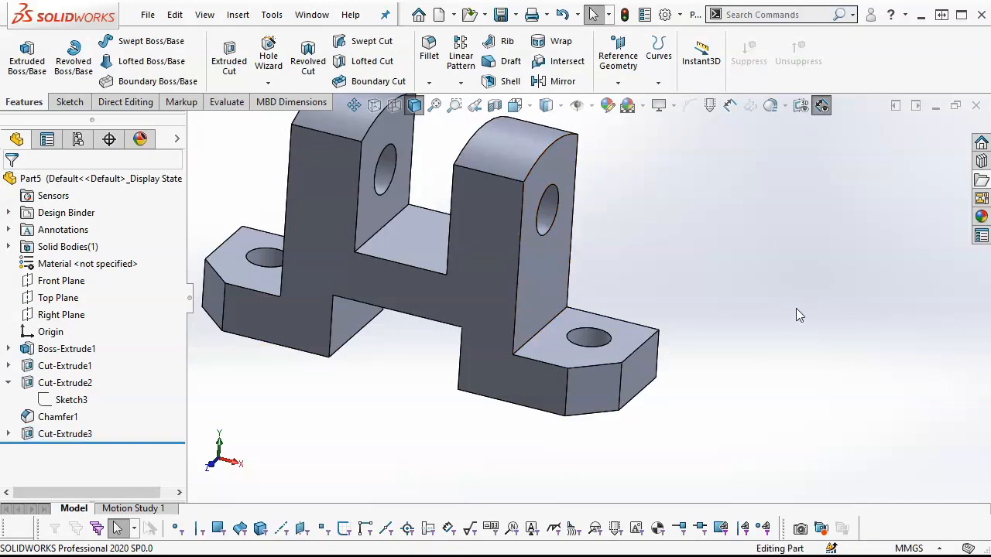
{"action": "key", "text": "ctrl+7"}
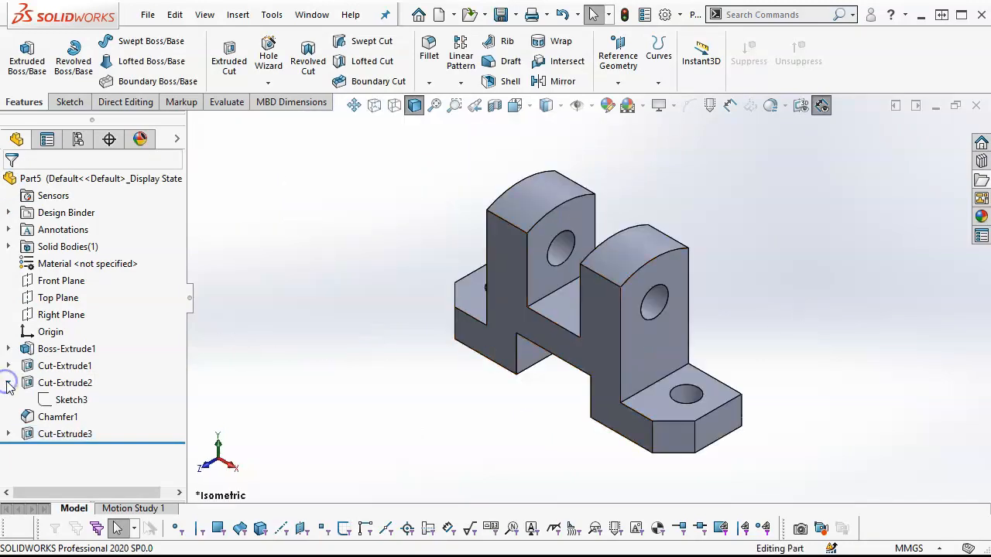
{"action": "left_click", "coordinate": [8, 383]}
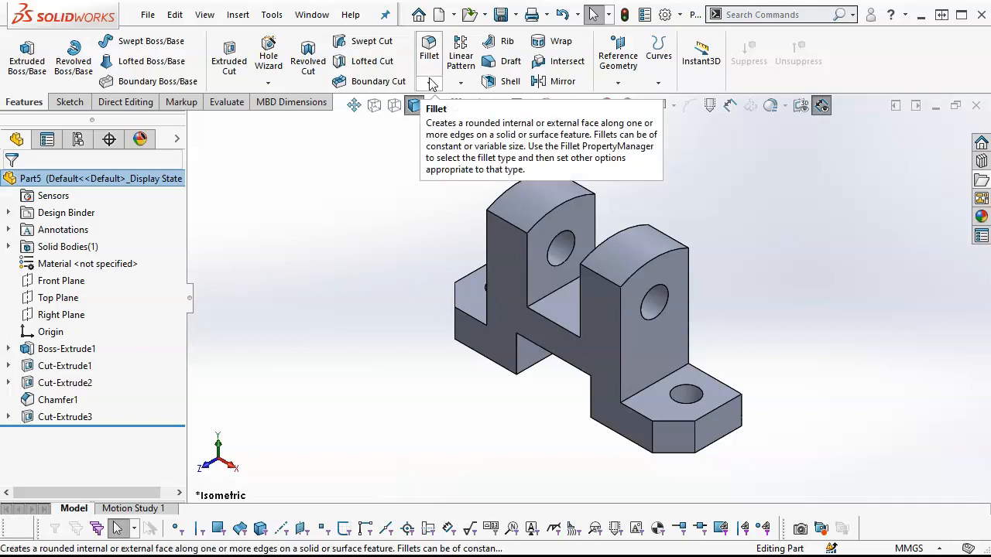
{"action": "mouse_move", "coordinate": [66, 406]}
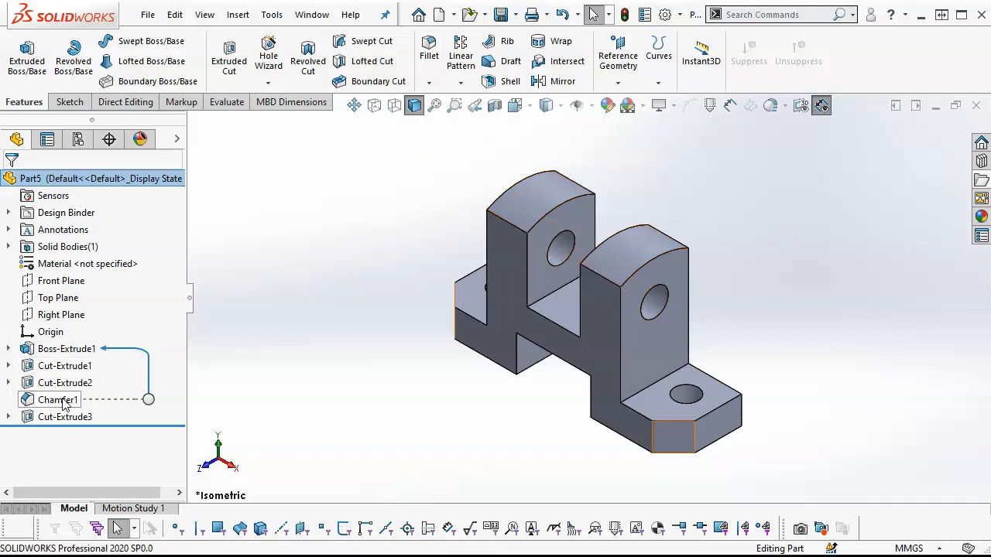
Reorder the chamfer feature so that it comes after the mounting-hole cut in the feature history
{"action": "left_click_drag", "start_coordinate": [65, 404], "coordinate": [55, 418]}
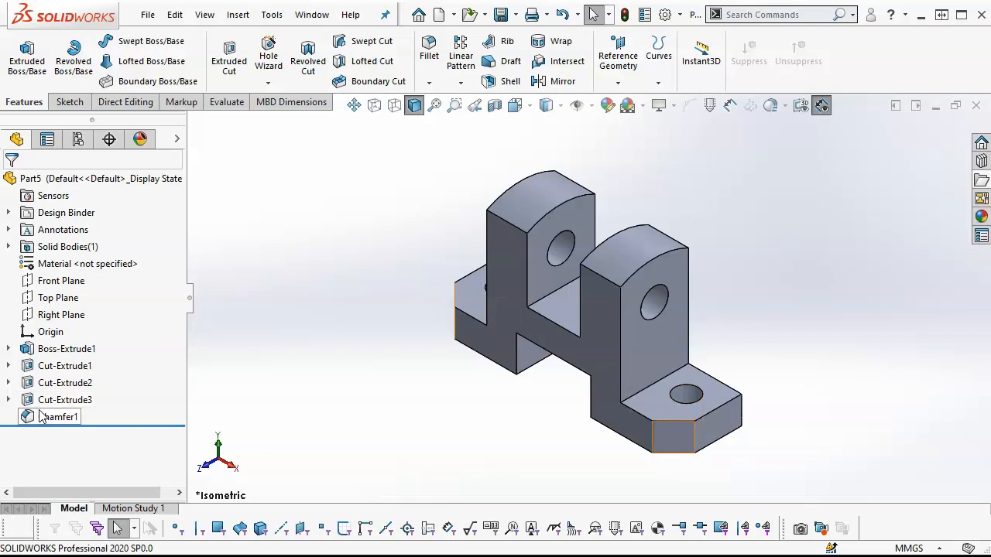
Examine the parent references of the three cut features and the chamfer with Dynamic Reference Visualization
{"action": "right_click", "coordinate": [97, 178]}
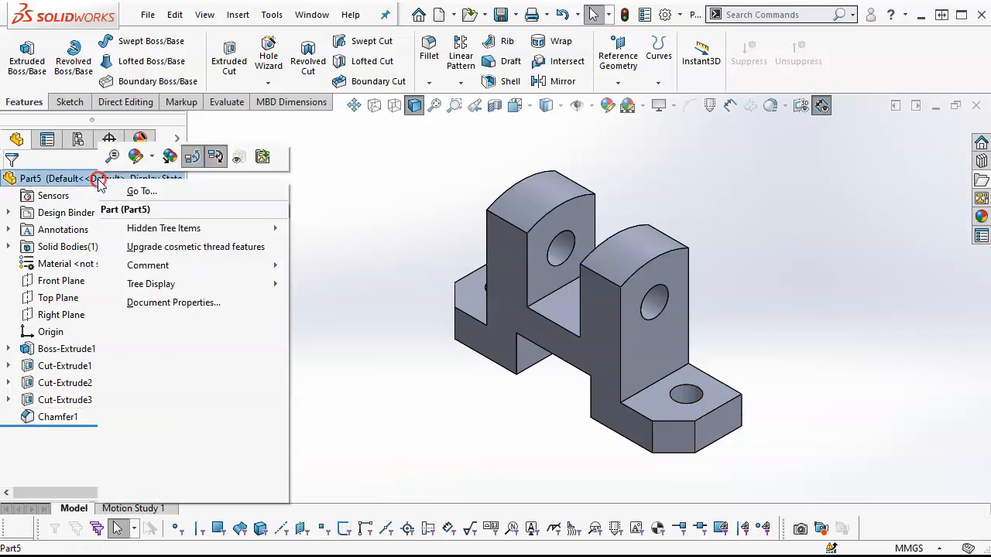
{"action": "left_click", "coordinate": [193, 157]}
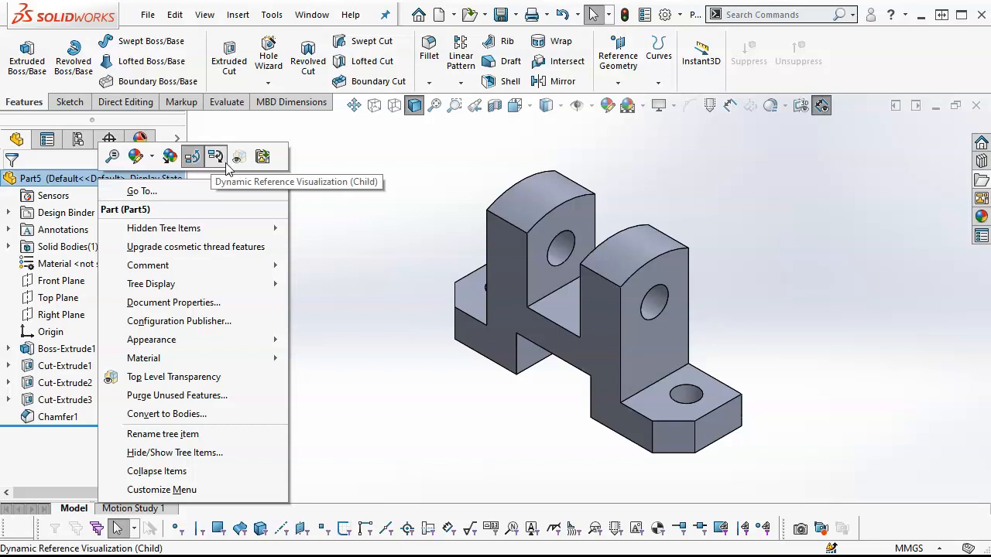
{"action": "left_click", "coordinate": [353, 252]}
{"action": "left_click", "coordinate": [71, 382]}
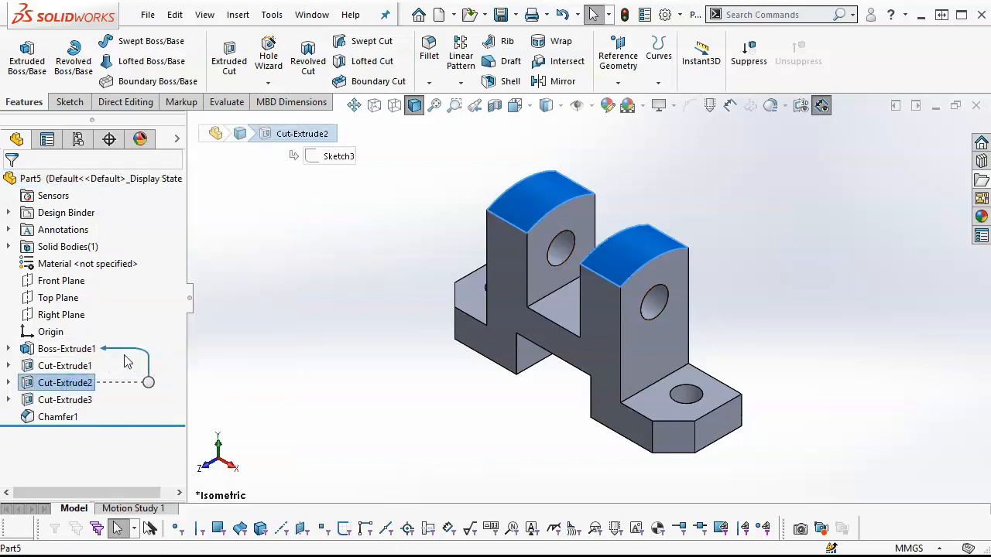
{"action": "left_click", "coordinate": [81, 366]}
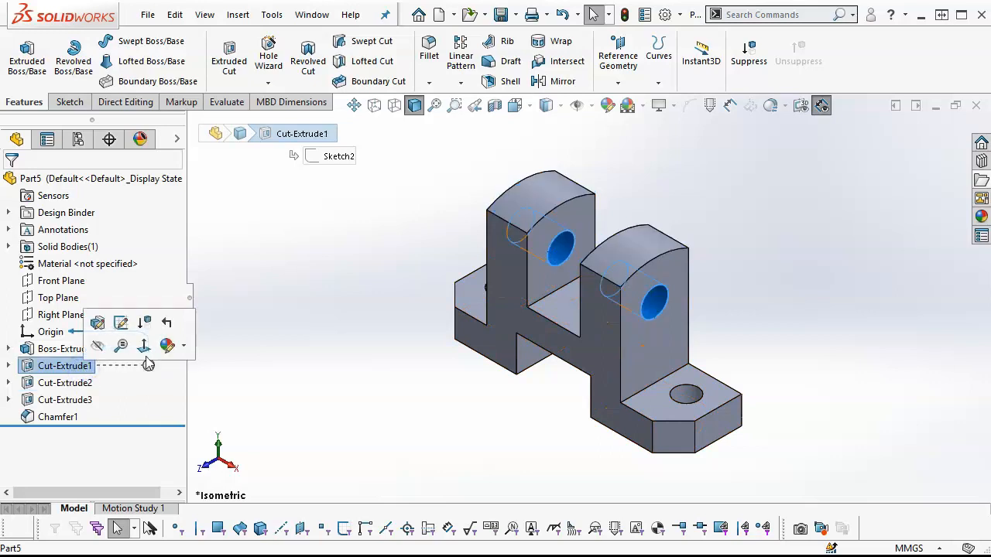
{"action": "left_click", "coordinate": [68, 400]}
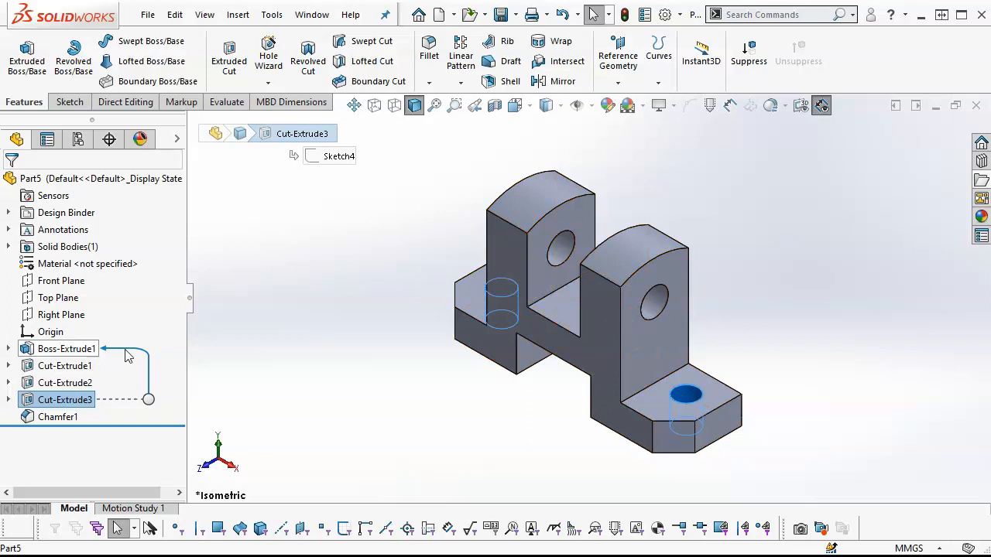
{"action": "left_click", "coordinate": [310, 307]}
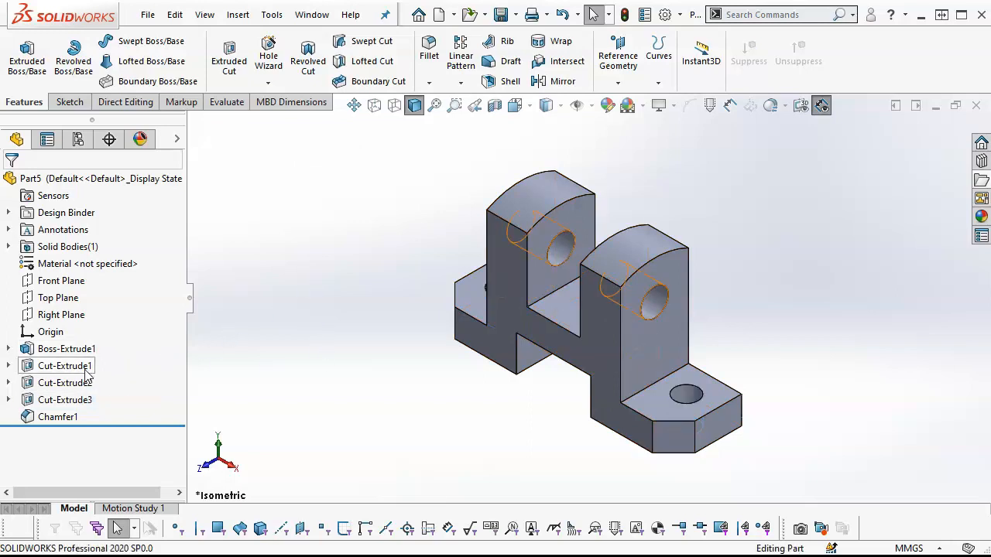
{"action": "left_click", "coordinate": [59, 416]}
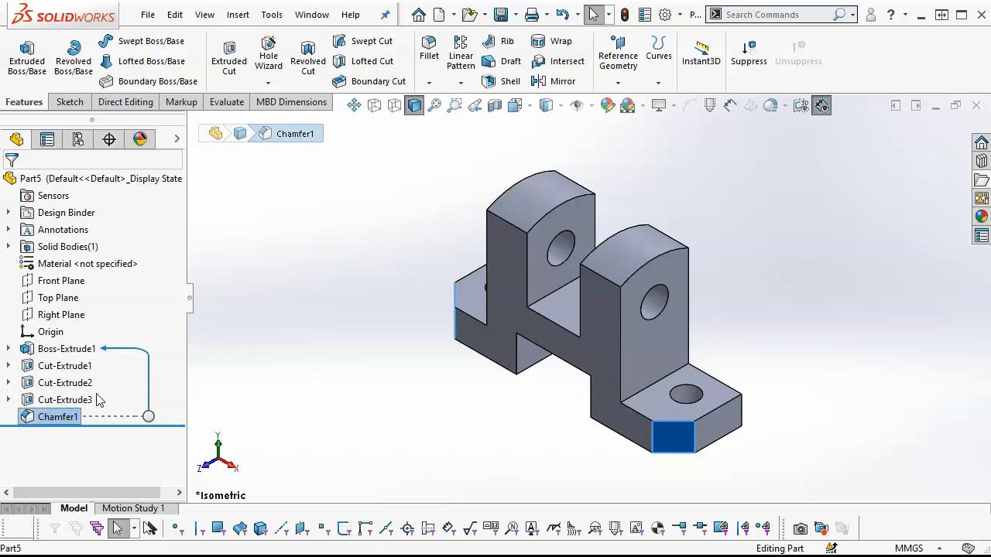
{"action": "left_click", "coordinate": [92, 400]}
{"action": "left_click", "coordinate": [55, 379]}
{"action": "left_click", "coordinate": [346, 369]}
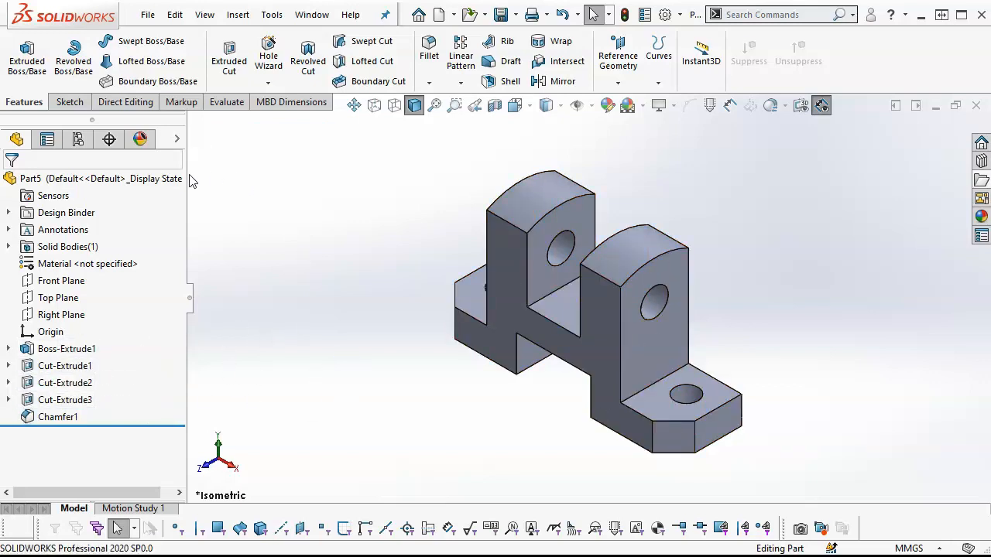
Assign the Brass material from the Copper Alloys category to the bracket
{"action": "right_click", "coordinate": [99, 264]}
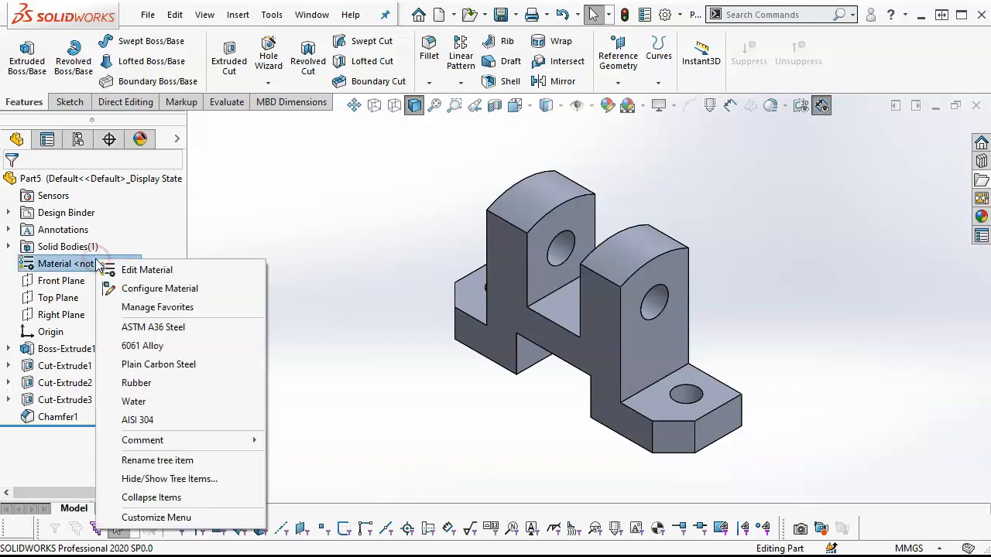
{"action": "left_click", "coordinate": [192, 273]}
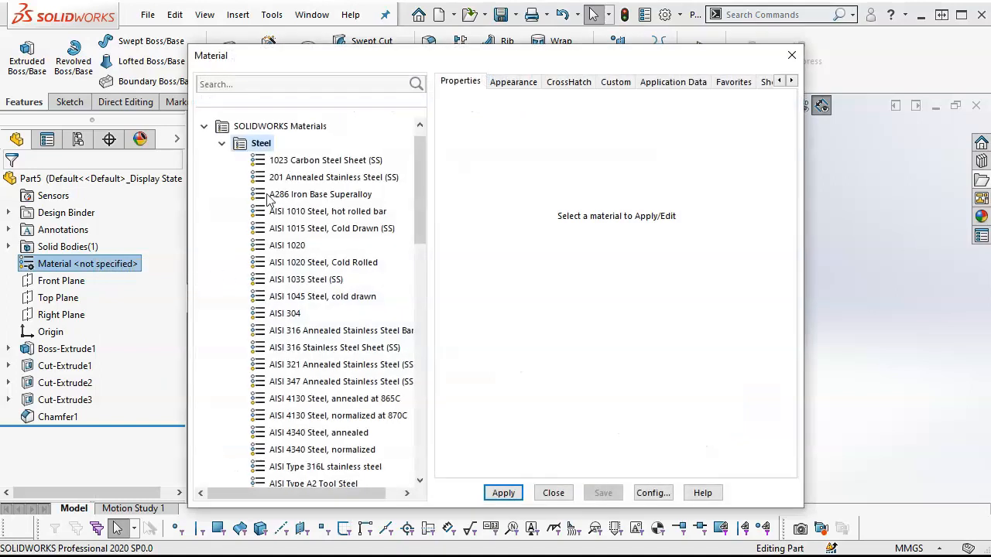
{"action": "left_click", "coordinate": [221, 145]}
{"action": "left_click", "coordinate": [221, 192]}
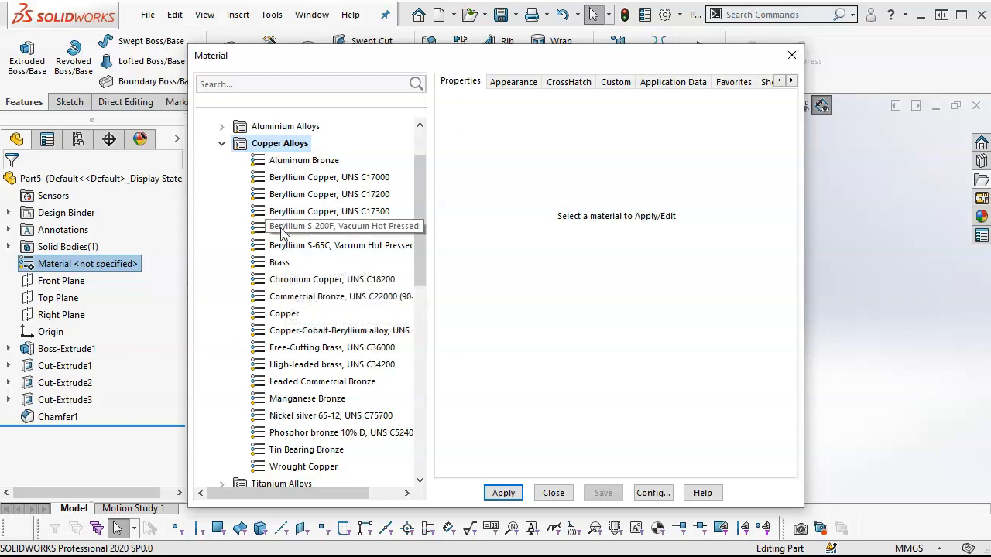
{"action": "left_click", "coordinate": [277, 263]}
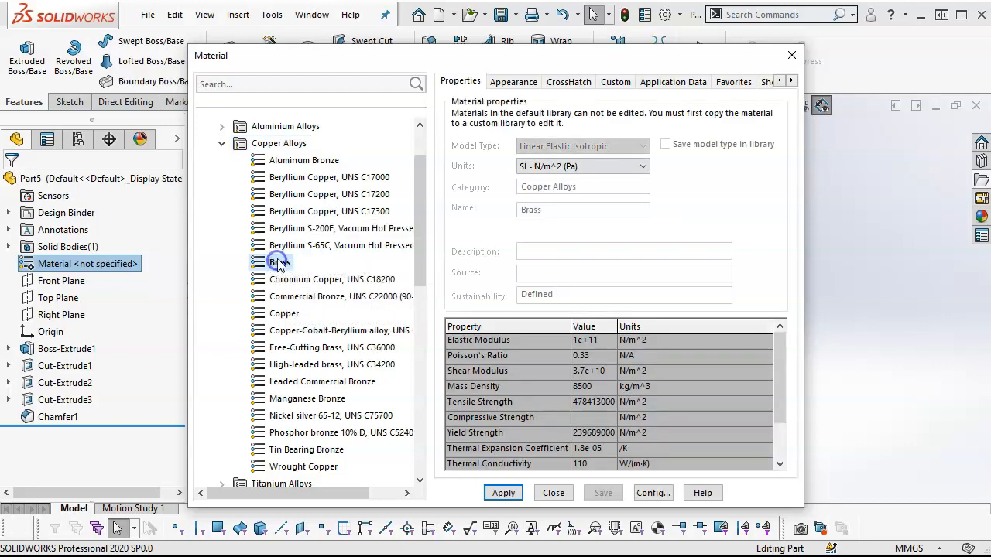
{"action": "left_click", "coordinate": [503, 493]}
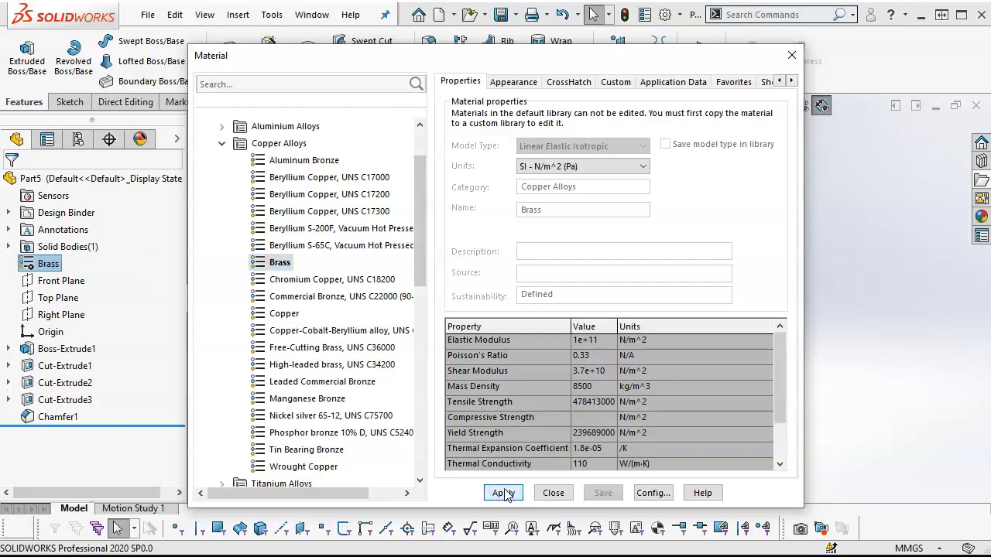
{"action": "left_click", "coordinate": [553, 493]}
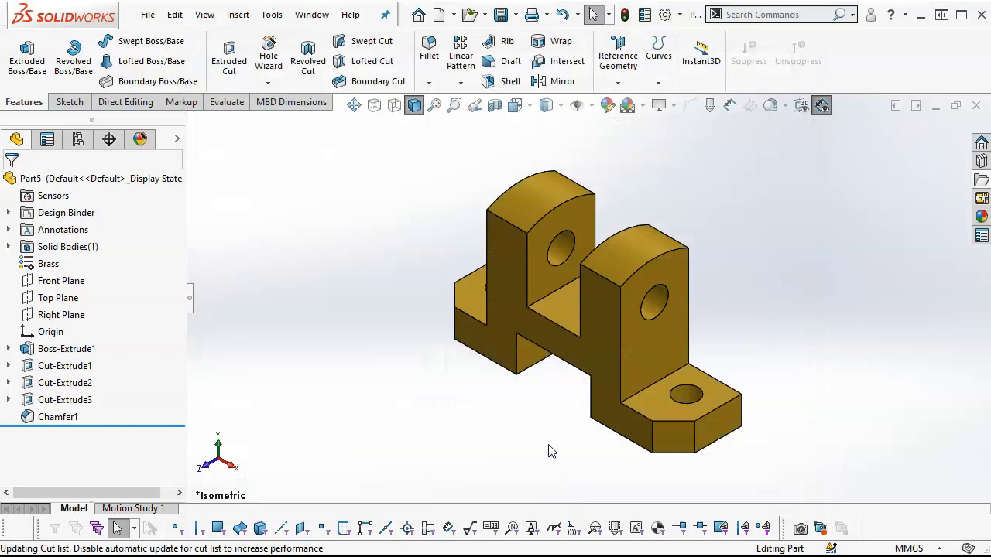
Try the RealView Graphics display on the brass bracket
{"action": "left_click", "coordinate": [670, 105]}
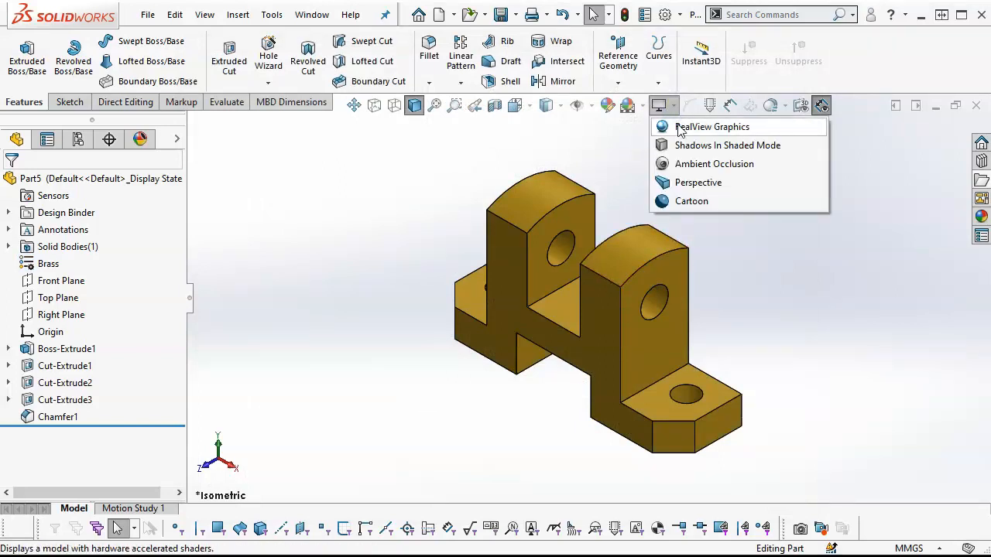
{"action": "left_click", "coordinate": [679, 128]}
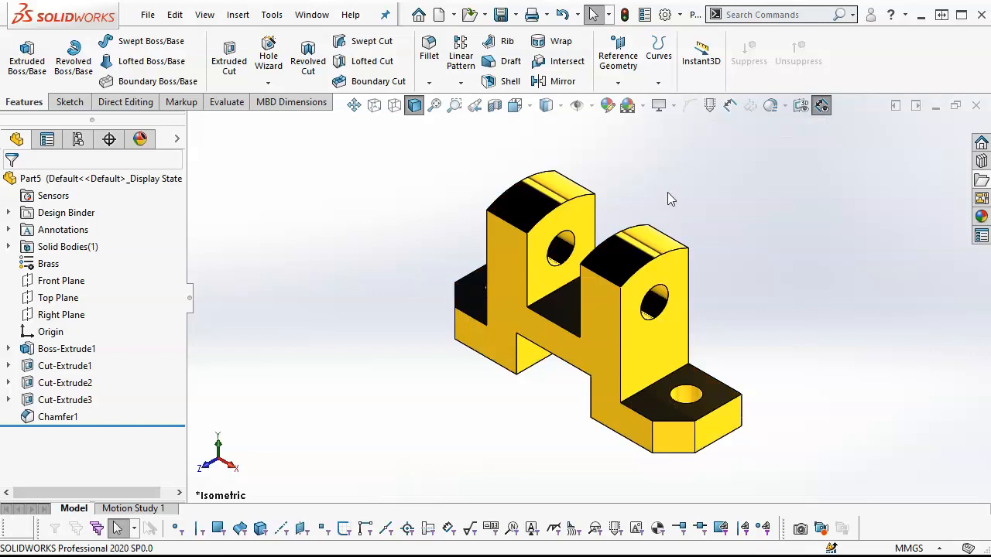
{"action": "scroll", "coordinate": [670, 311], "scroll_direction": "down", "scroll_amount": 2}
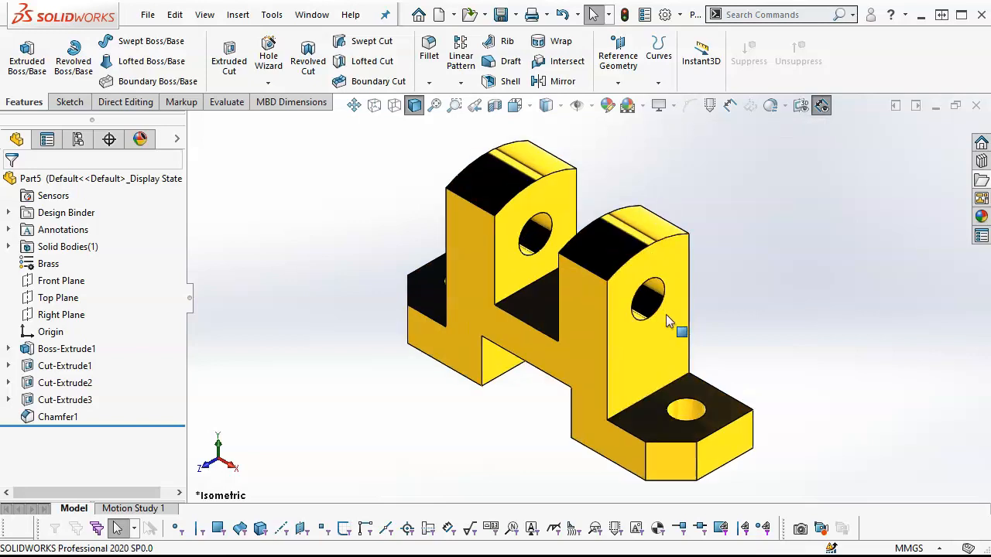
{"action": "left_click", "coordinate": [671, 107]}
{"action": "left_click", "coordinate": [674, 126]}
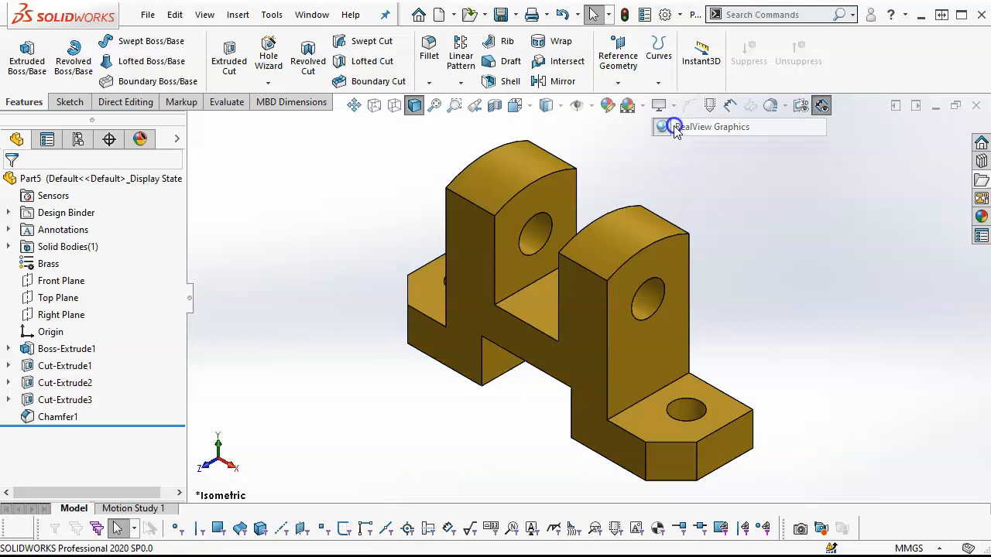
Evaluate the bracket's mass properties relative to the default coordinate system
{"action": "mouse_move", "coordinate": [701, 214]}
{"action": "middle_mouse_down"}
{"action": "mouse_move", "coordinate": [707, 170]}
{"action": "mouse_move", "coordinate": [710, 205]}
{"action": "middle_mouse_up"}
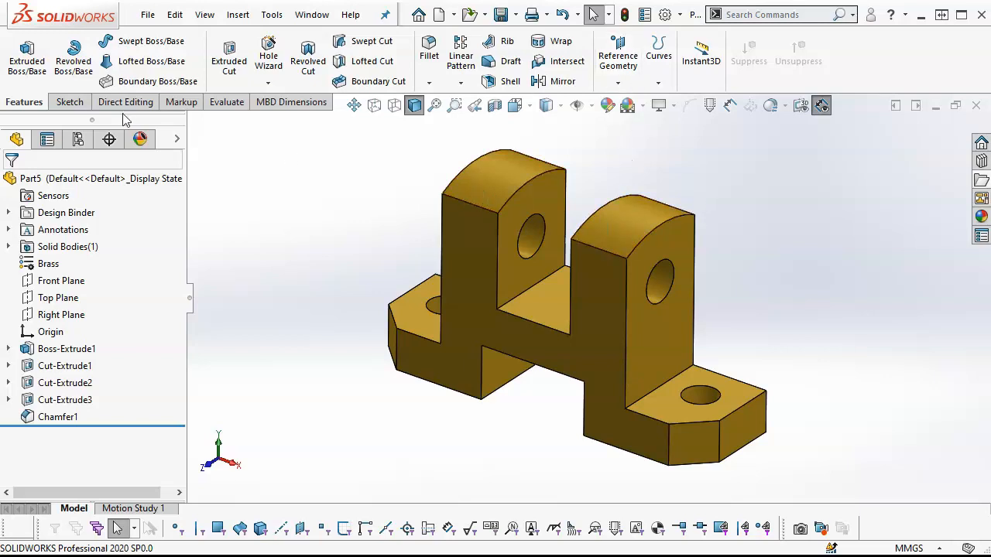
{"action": "left_click", "coordinate": [223, 101]}
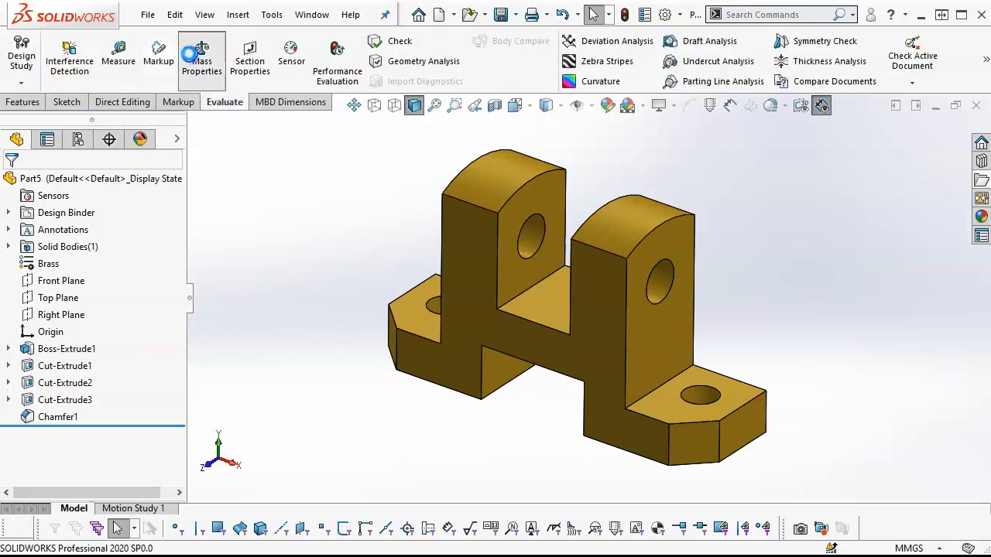
{"action": "left_click", "coordinate": [190, 53]}
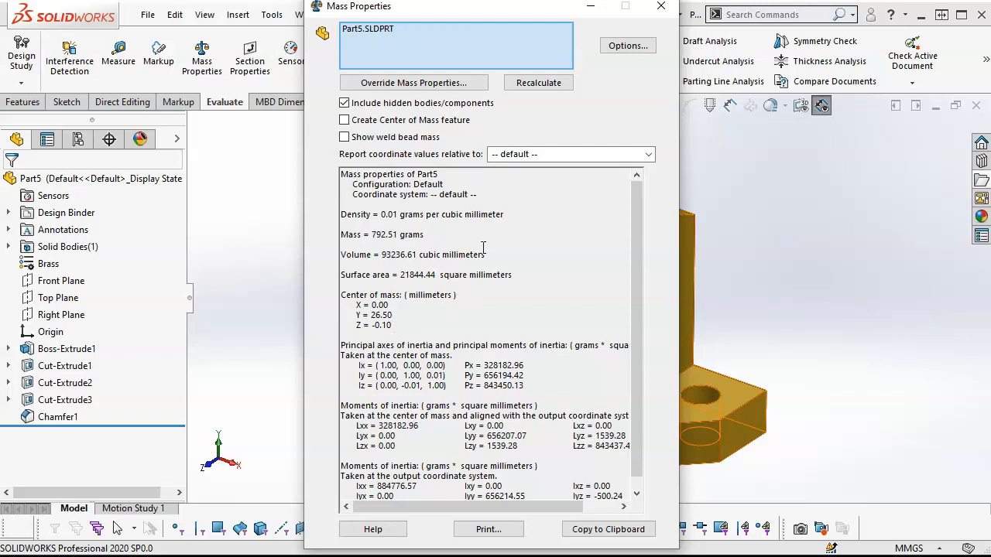
{"action": "left_click", "coordinate": [660, 6]}
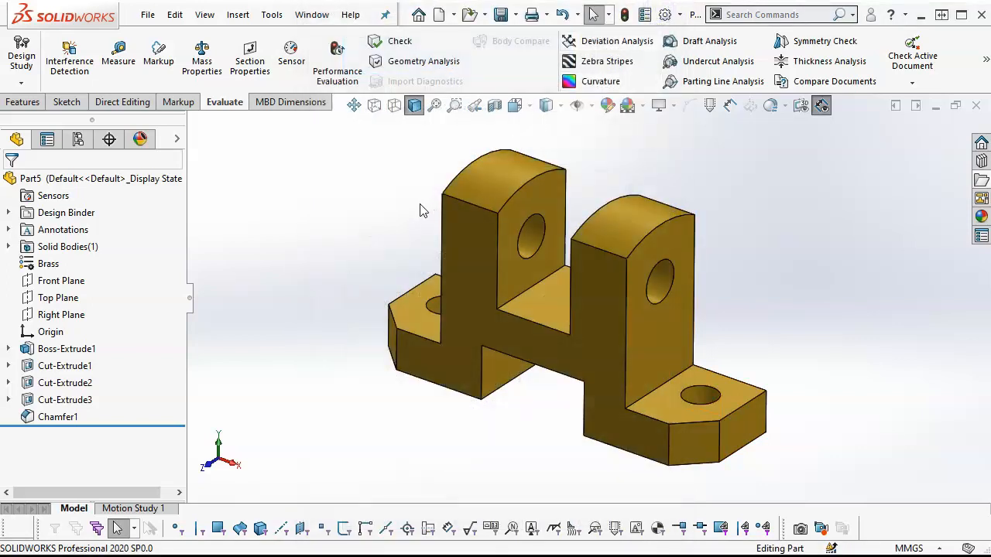